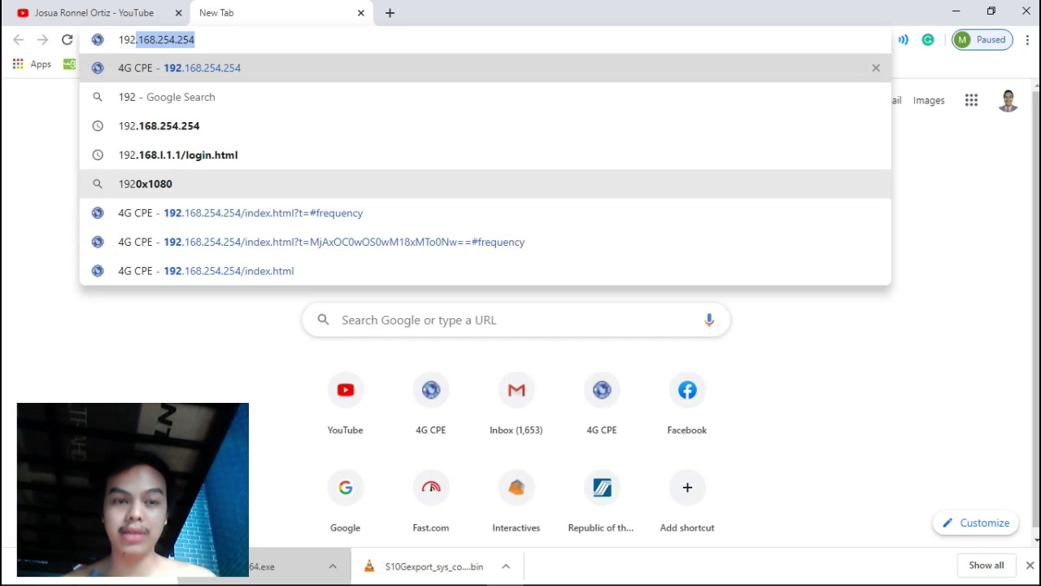
Log into the router admin at 192.168.254.254 using the browser's saved login.
{"action": "key", "text": "Return"}
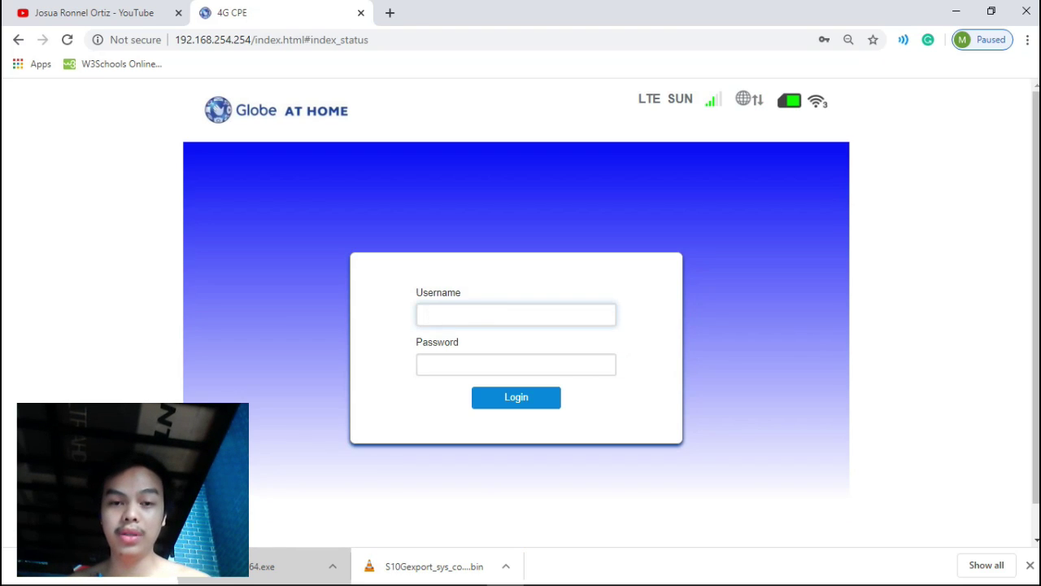
{"action": "type", "text": "u"}
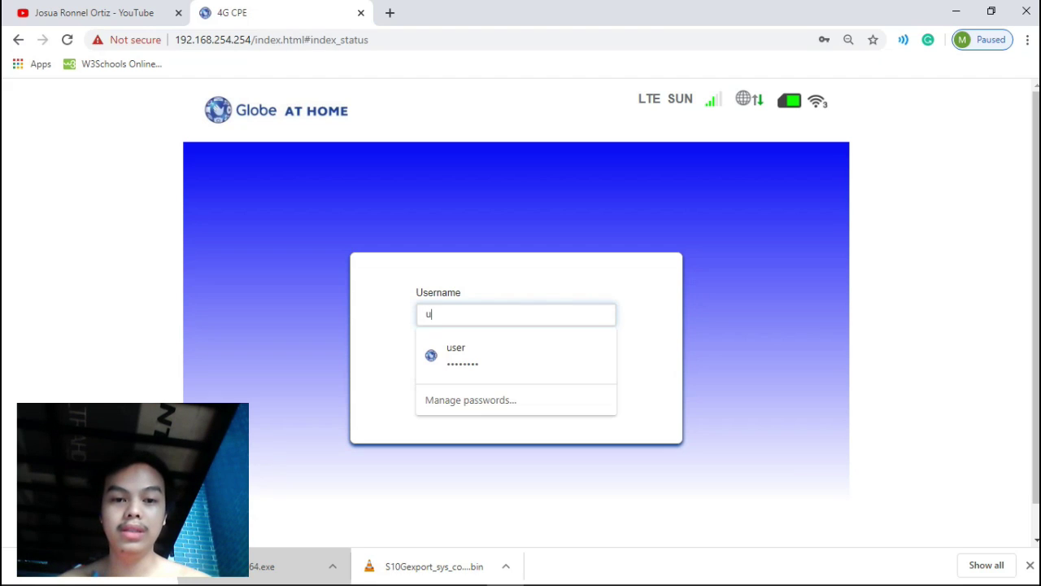
{"action": "key", "text": "Down"}
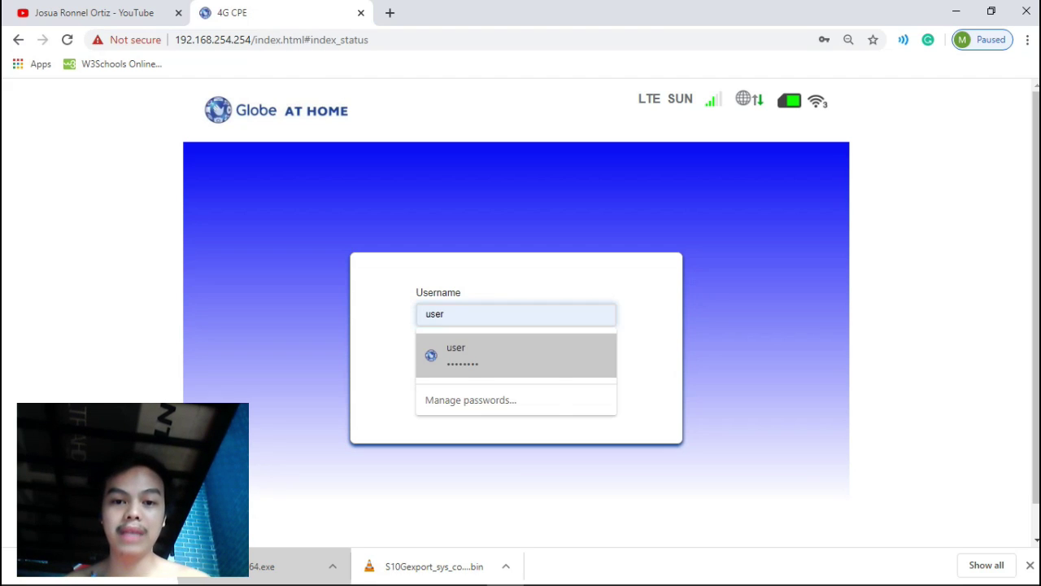
{"action": "key", "text": "Return"}
{"action": "key", "text": "Return"}
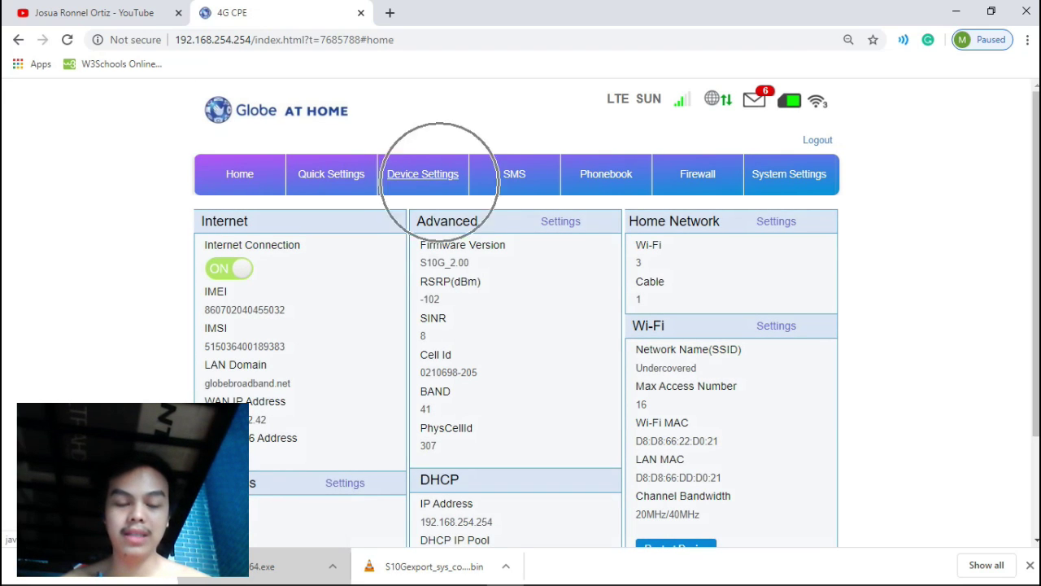
Go to Device Settings > Advance Settings > DHCP and select router_setting in the URL.
{"action": "left_click", "coordinate": [439, 175]}
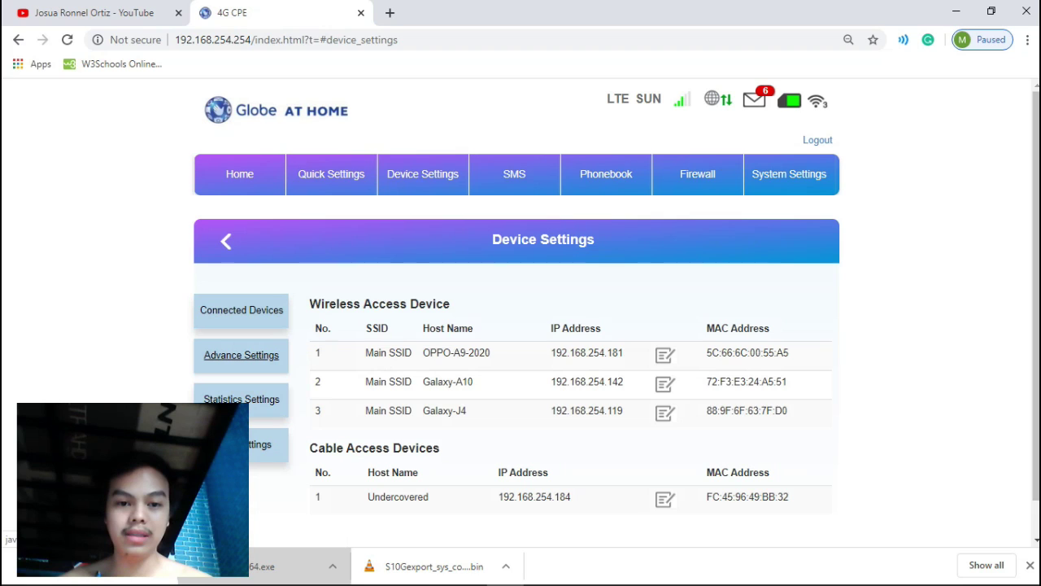
{"action": "left_click", "coordinate": [241, 356]}
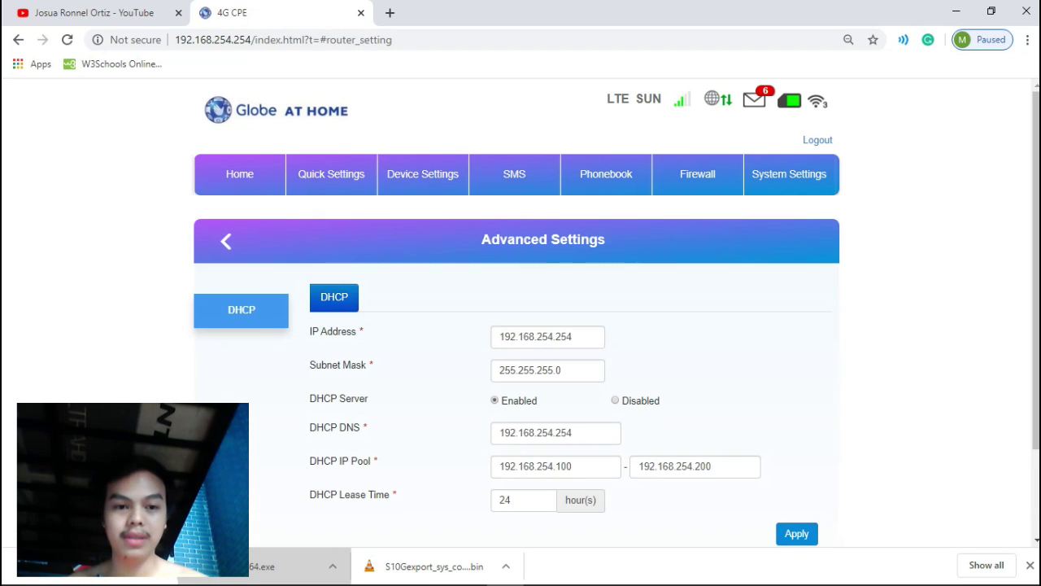
{"action": "left_click", "coordinate": [242, 309]}
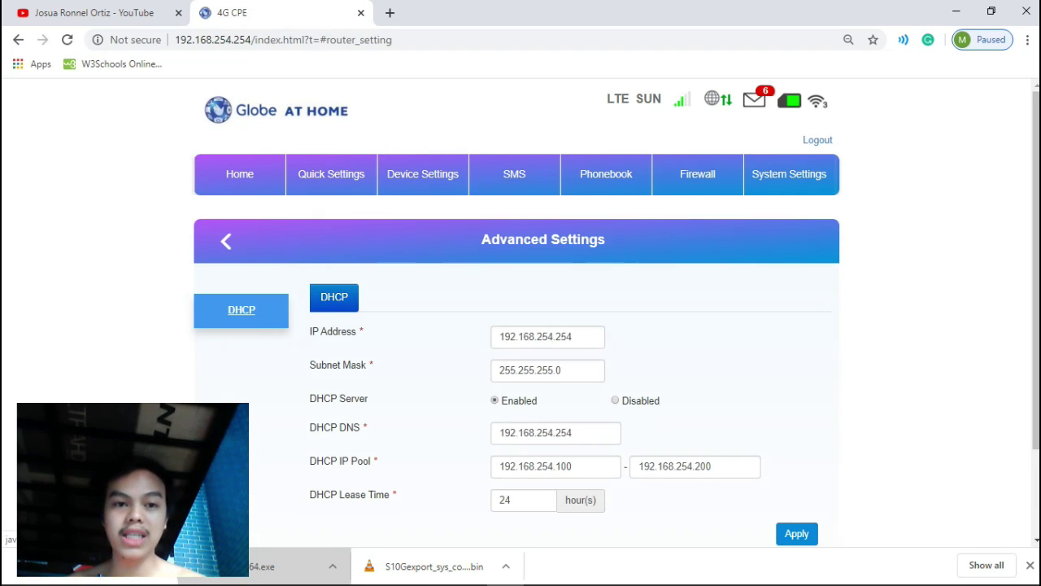
{"action": "scroll", "coordinate": [241, 309], "scroll_direction": "down", "scroll_amount": 2}
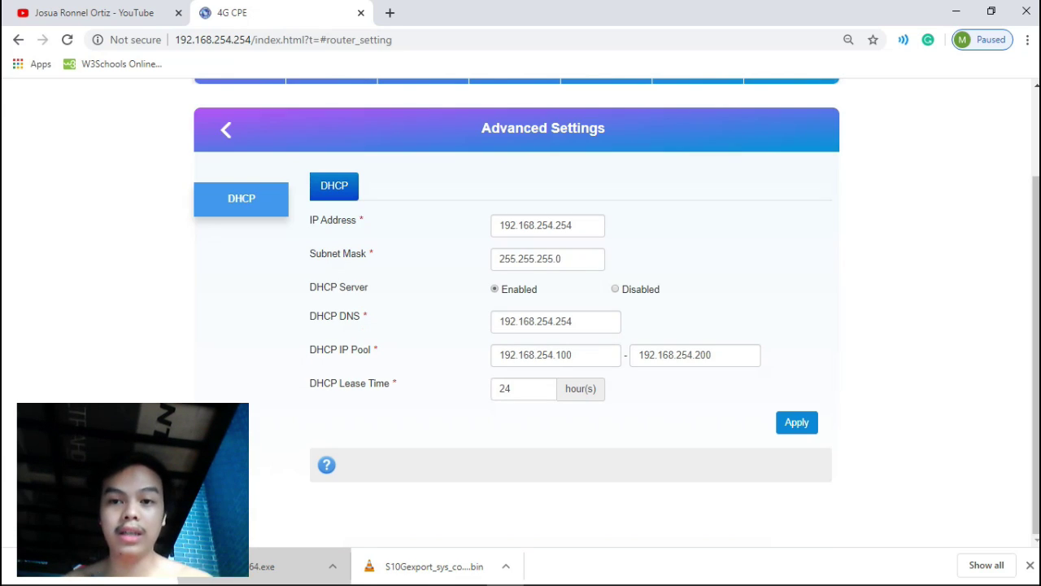
{"action": "double_click", "coordinate": [359, 39]}
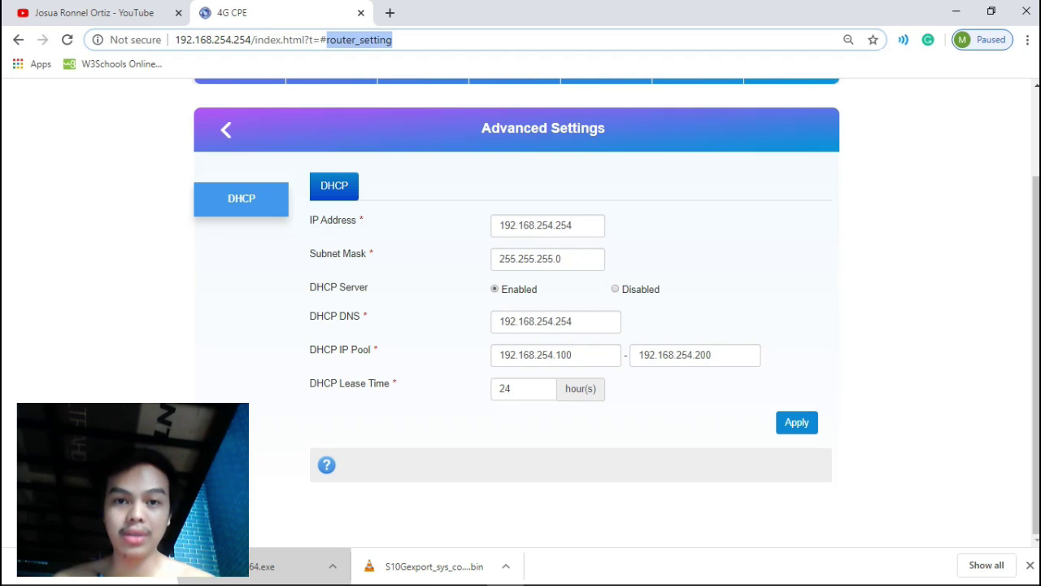
Load the hidden #backup_data page and export the router configuration backup.
{"action": "type", "text": "back"}
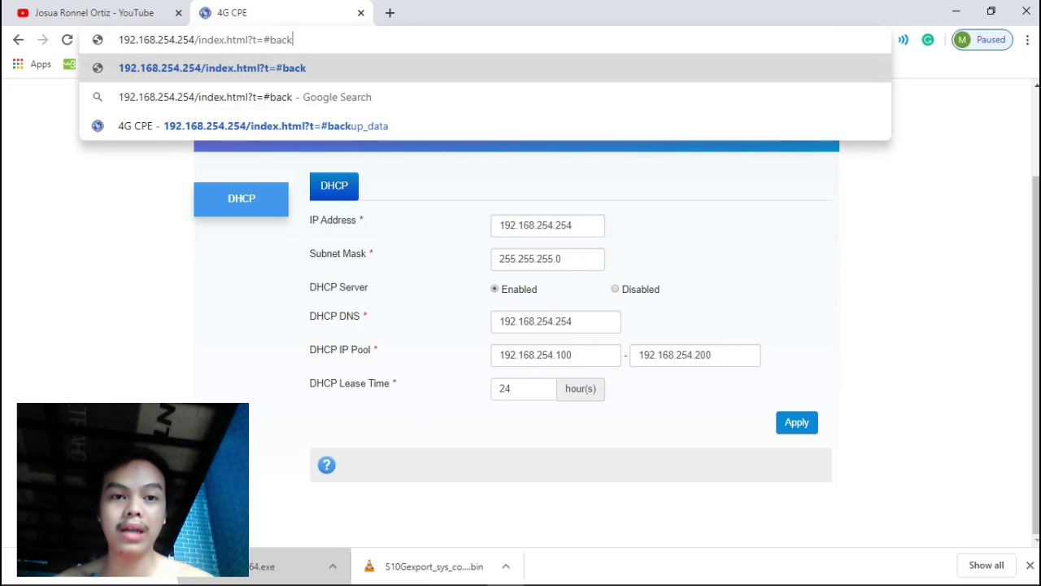
{"action": "type", "text": "up_data"}
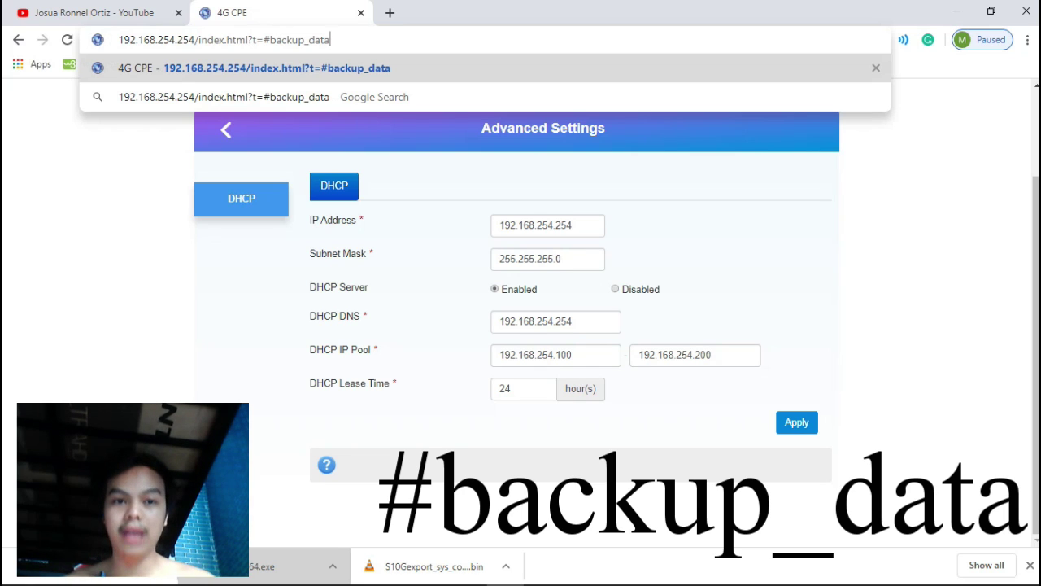
{"action": "key", "text": "Return"}
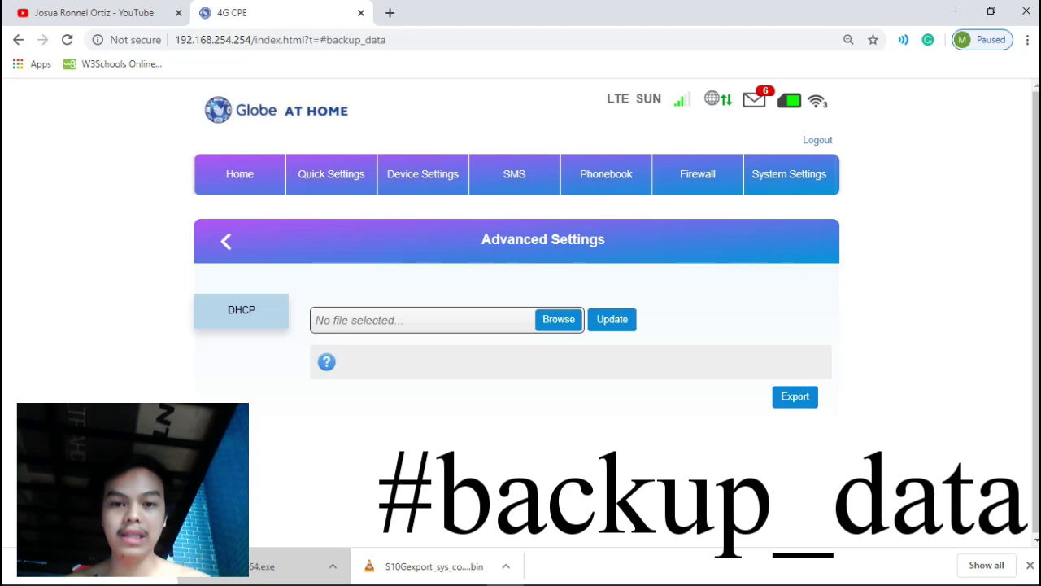
{"action": "left_click", "coordinate": [794, 396]}
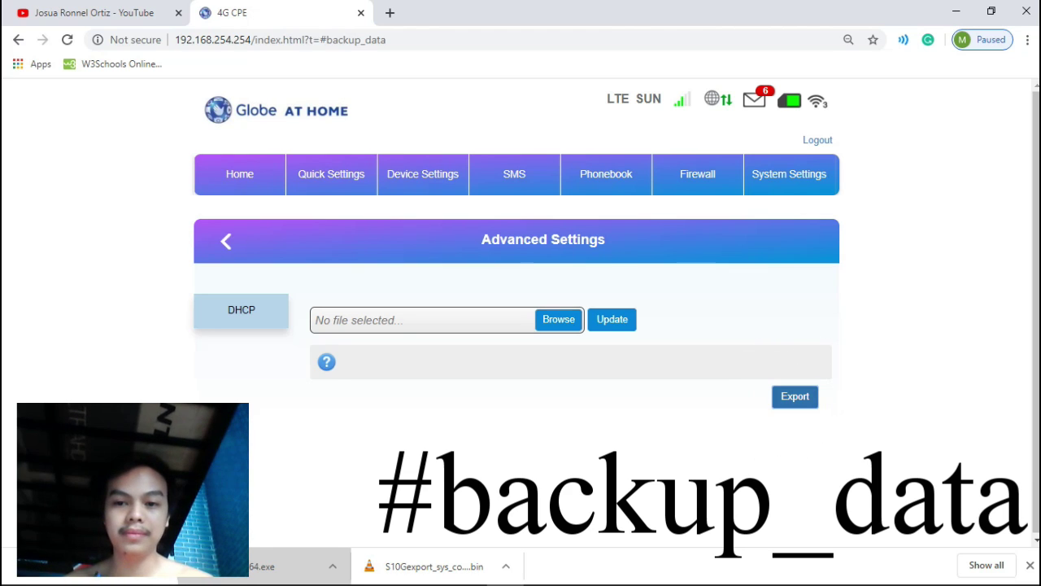
Download S10Gexport_sys_config.bin and show it in its folder on drive D:.
{"action": "left_click", "coordinate": [352, 391]}
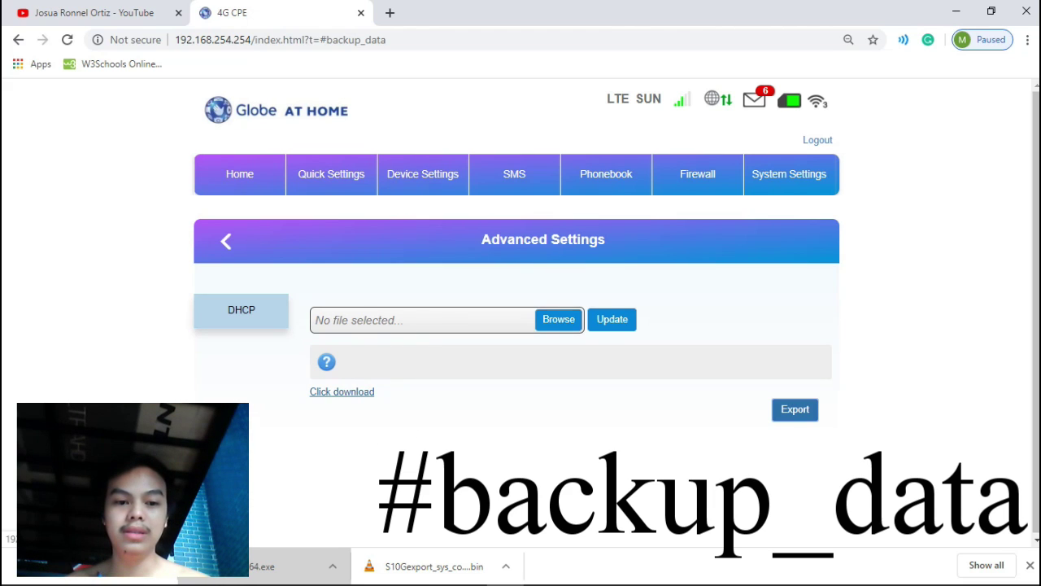
{"action": "left_click", "coordinate": [1030, 564]}
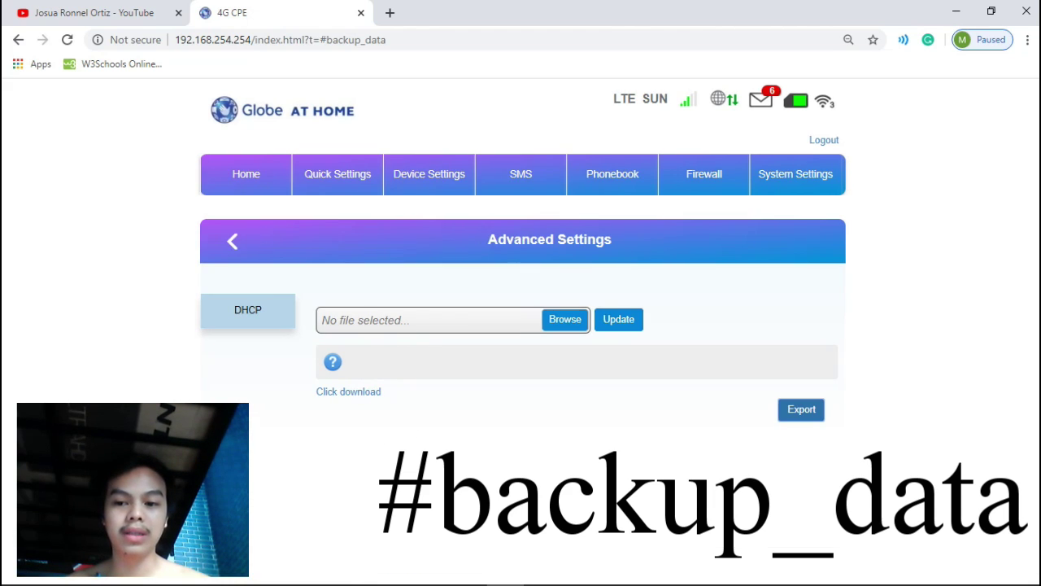
{"action": "left_click", "coordinate": [348, 391]}
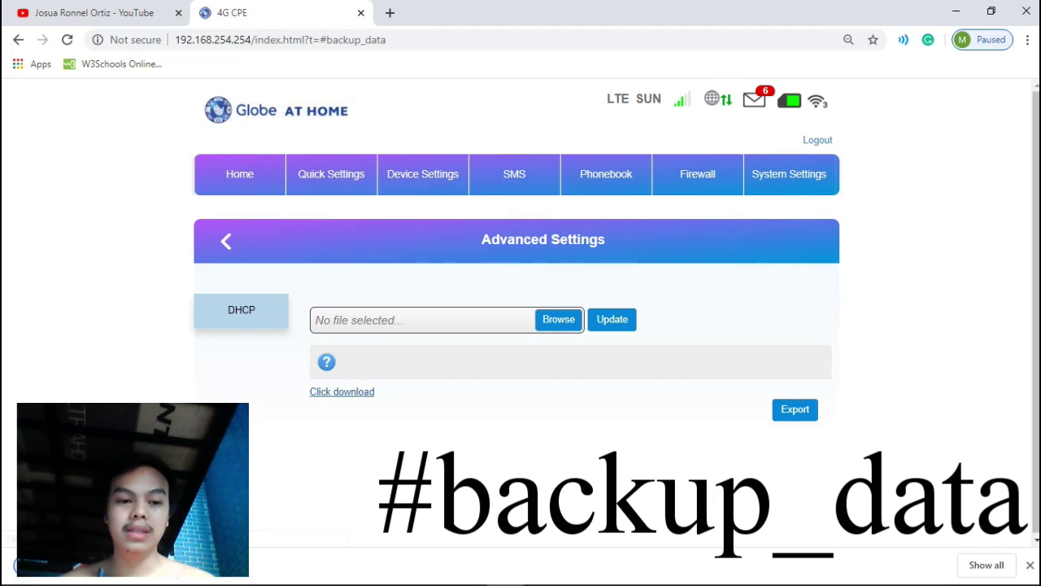
{"action": "left_click", "coordinate": [187, 565]}
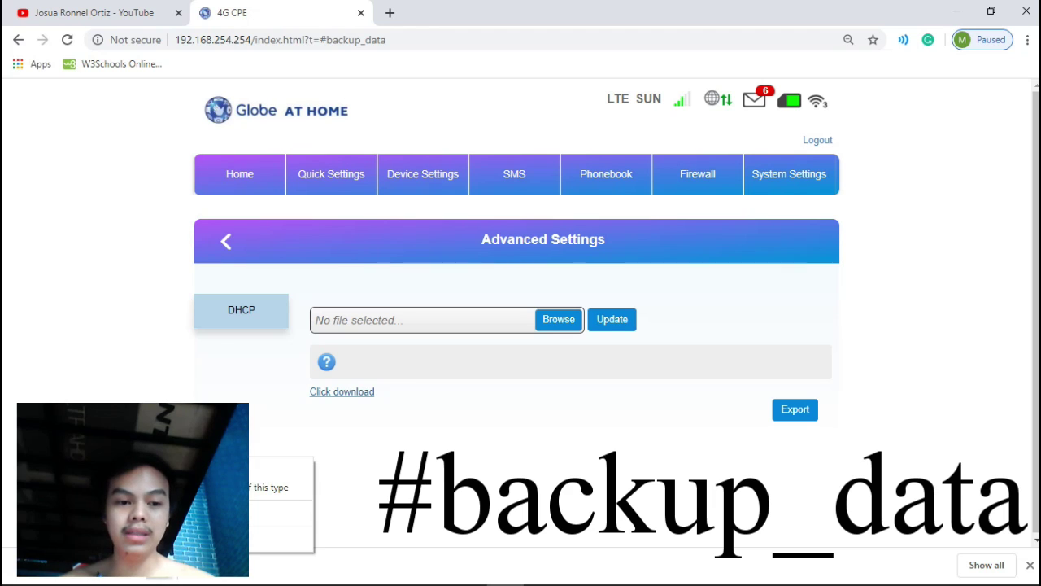
{"action": "left_click", "coordinate": [203, 514]}
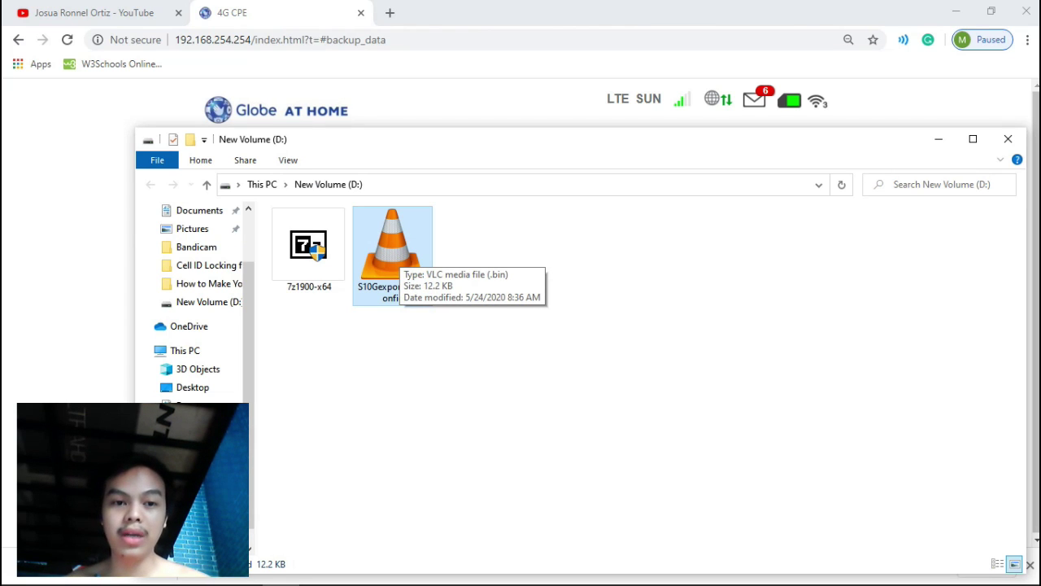
Run the 7-Zip installer, then open S10Gexport_sys_config.bin as a 7-Zip archive.
{"action": "left_click", "coordinate": [309, 248]}
{"action": "key", "text": "Return"}
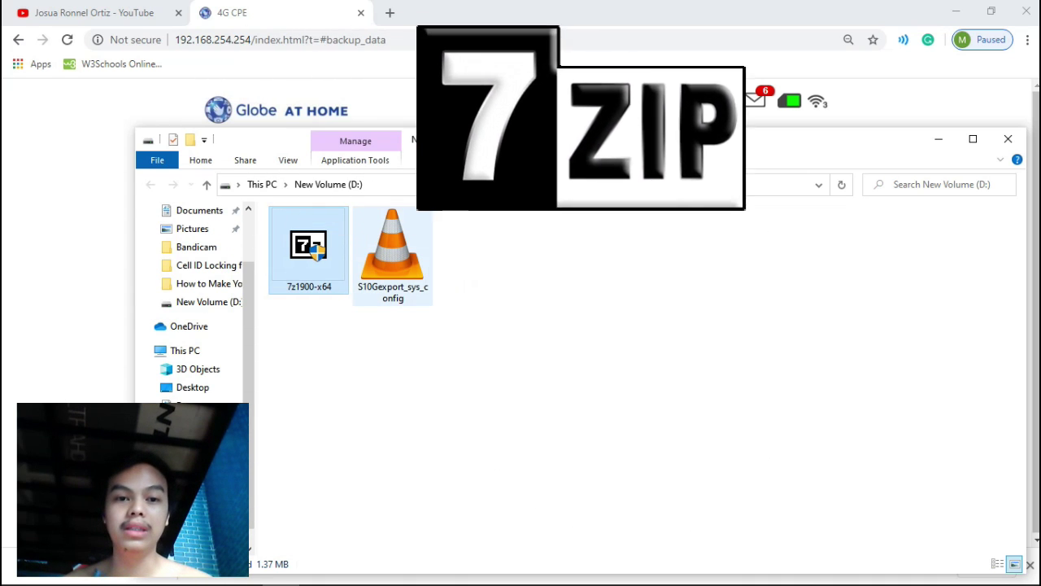
{"action": "left_click", "coordinate": [392, 256]}
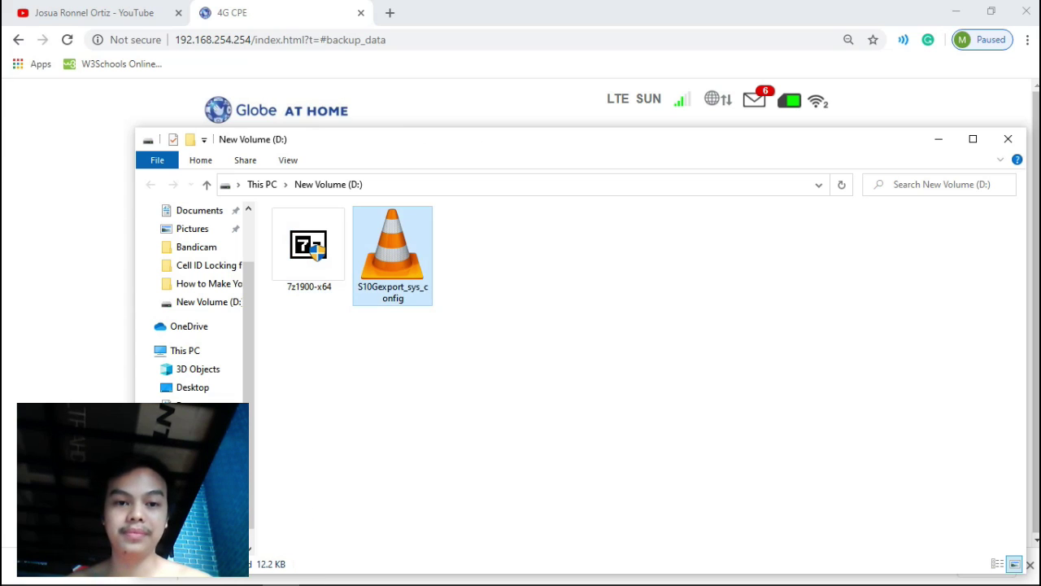
{"action": "right_click", "coordinate": [394, 256]}
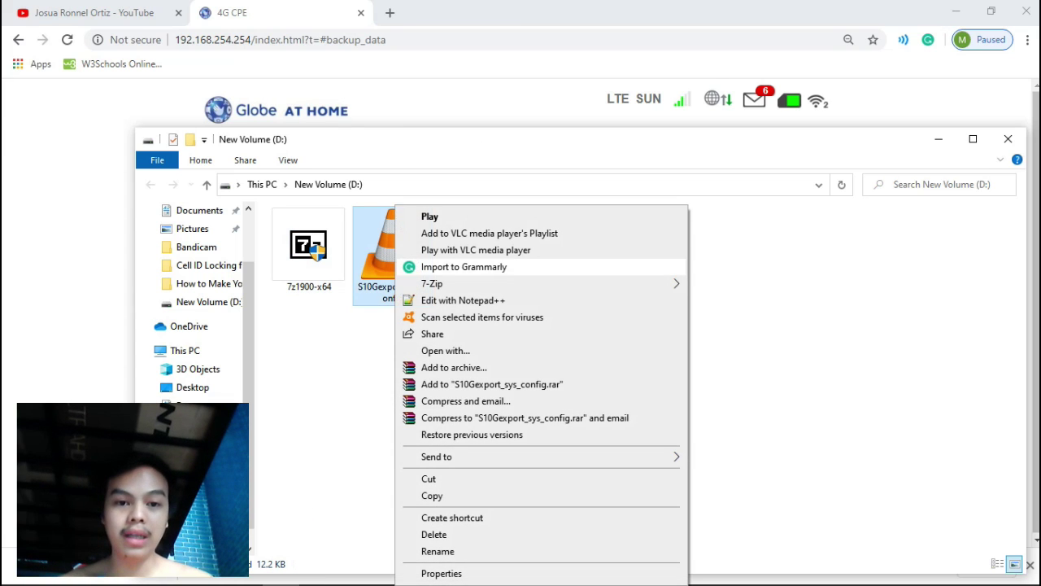
{"action": "mouse_move", "coordinate": [456, 283]}
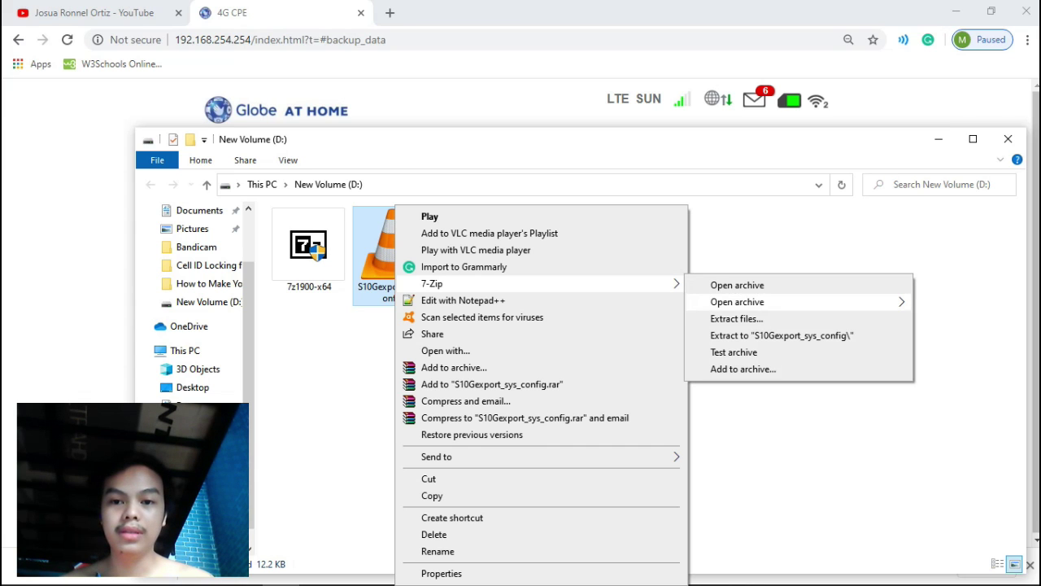
{"action": "mouse_move", "coordinate": [737, 301]}
{"action": "left_click", "coordinate": [737, 284]}
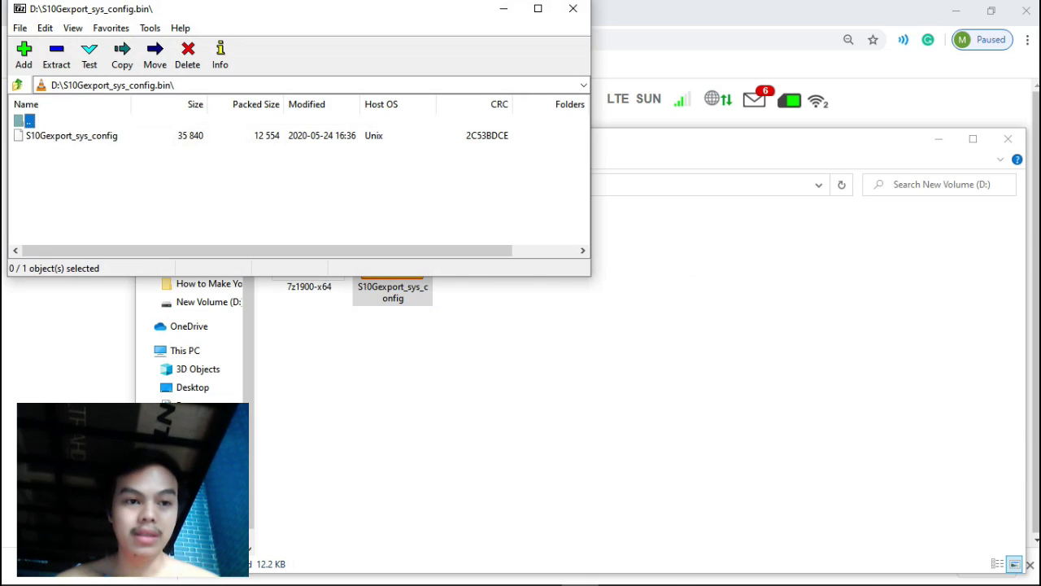
Open the nested S10Gexport_sys_config archive and select tz_nvshow in mnt\userdata\tz_upgrade_file_path.
{"action": "left_click", "coordinate": [72, 135]}
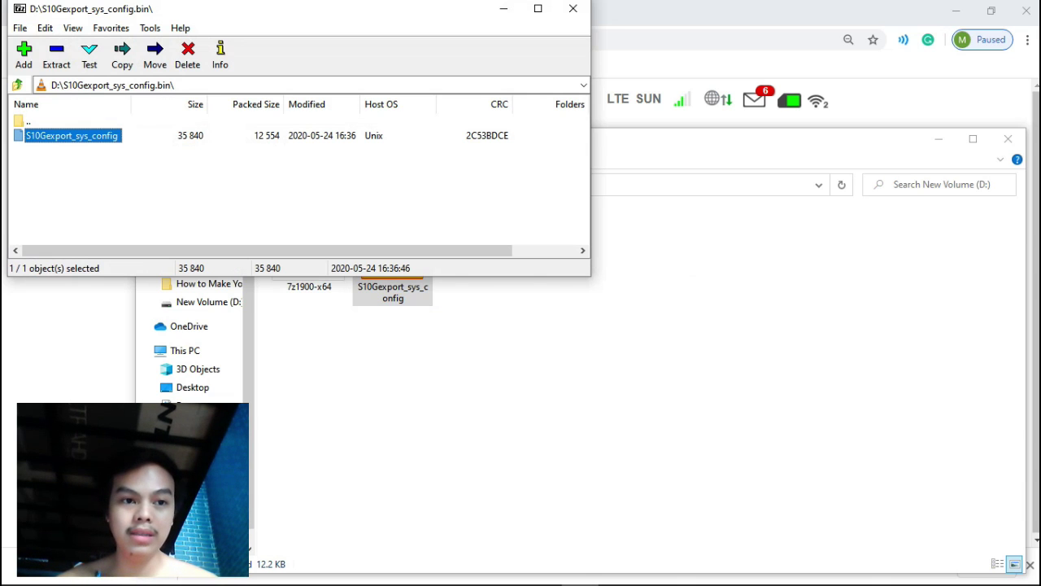
{"action": "key", "text": "Return"}
{"action": "key", "text": "Return"}
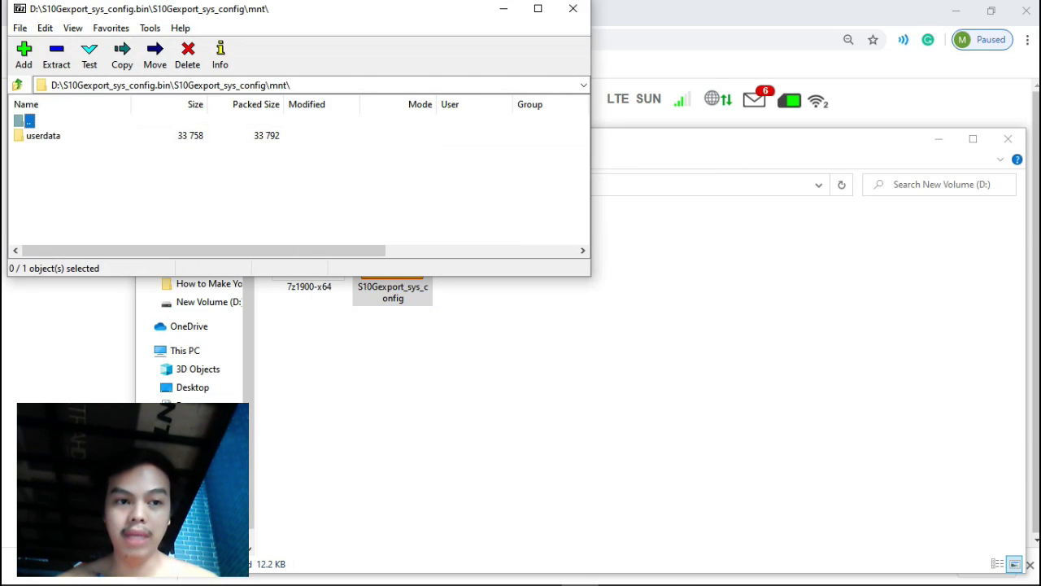
{"action": "key", "text": "Down"}
{"action": "key", "text": "Return"}
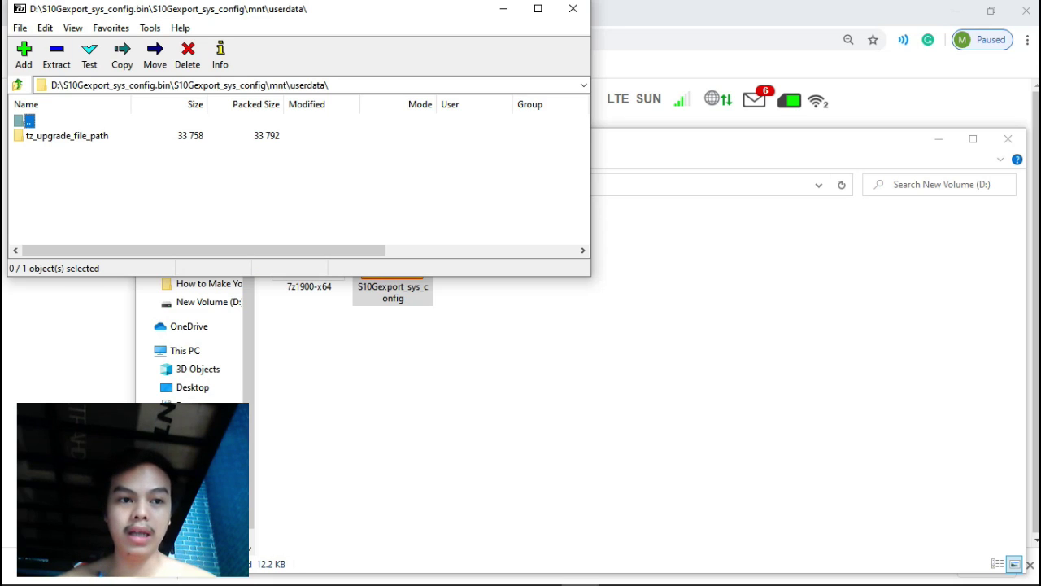
{"action": "key", "text": "Down"}
{"action": "key", "text": "Return"}
{"action": "key", "text": "Down"}
{"action": "key", "text": "Down"}
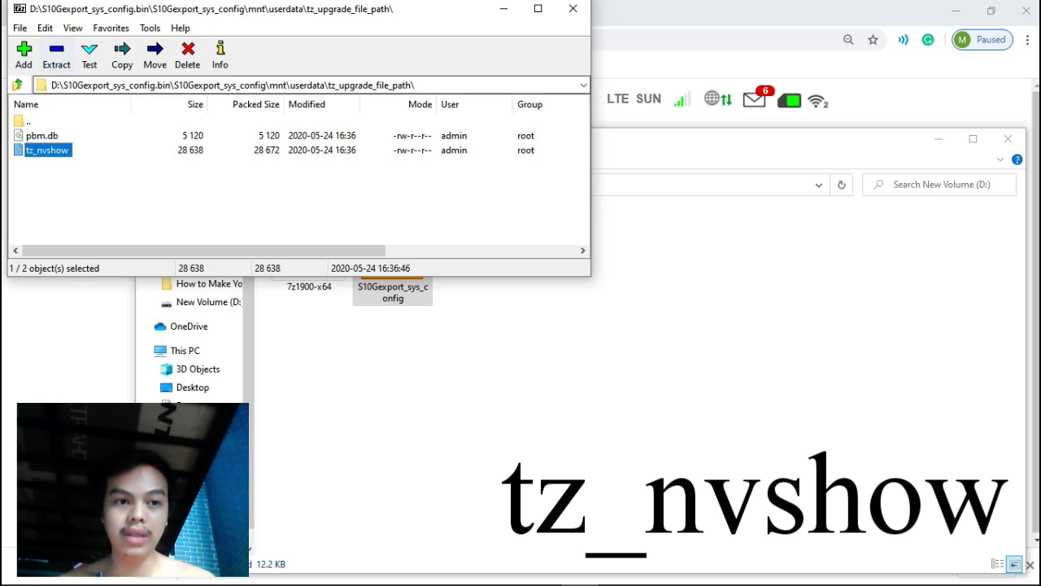
Copy tz_nvshow out to D:\ and close 7-Zip.
{"action": "left_click", "coordinate": [56, 55]}
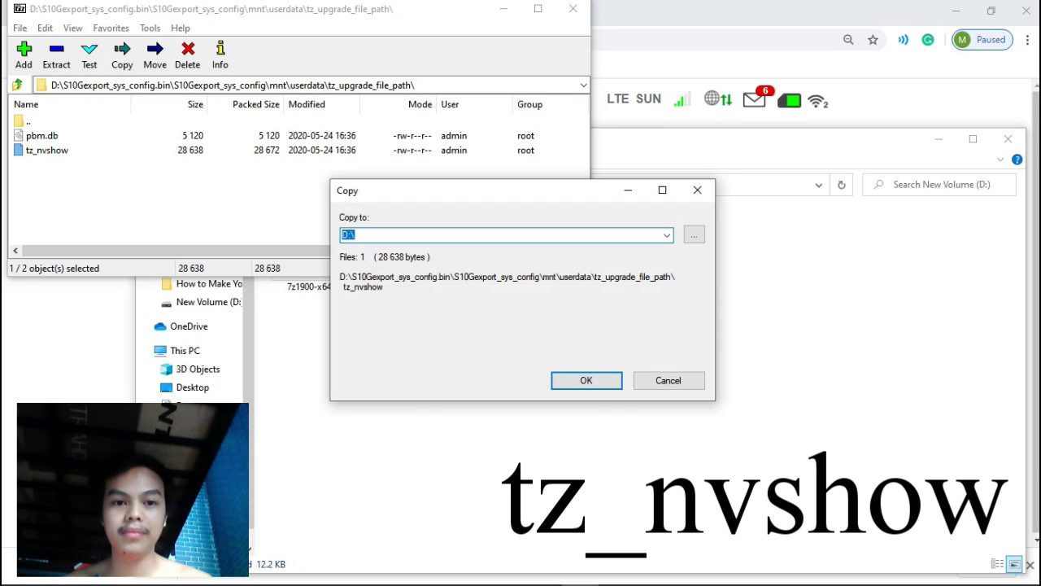
{"action": "key", "text": "Return"}
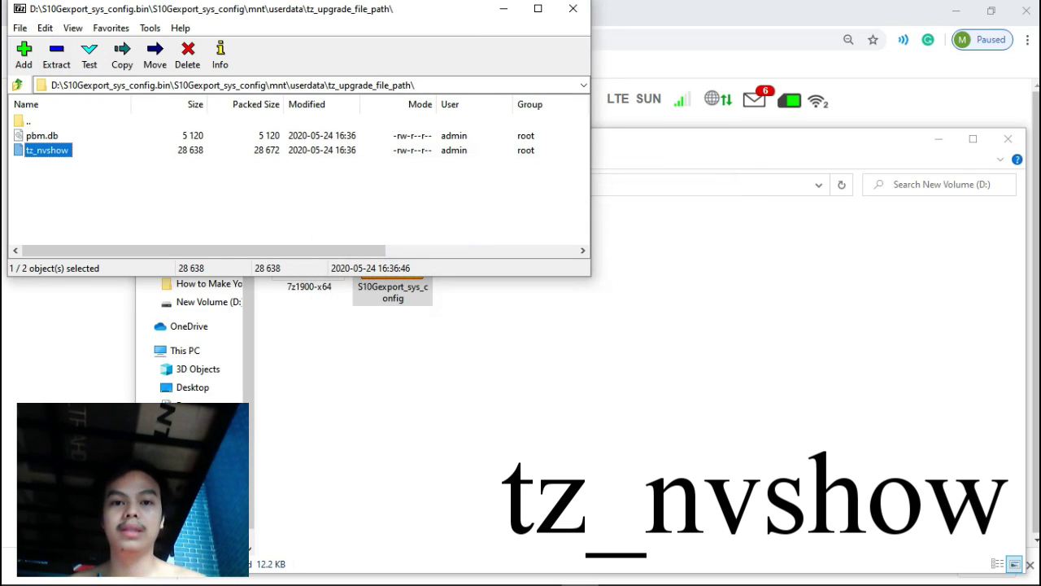
{"action": "left_click", "coordinate": [572, 9]}
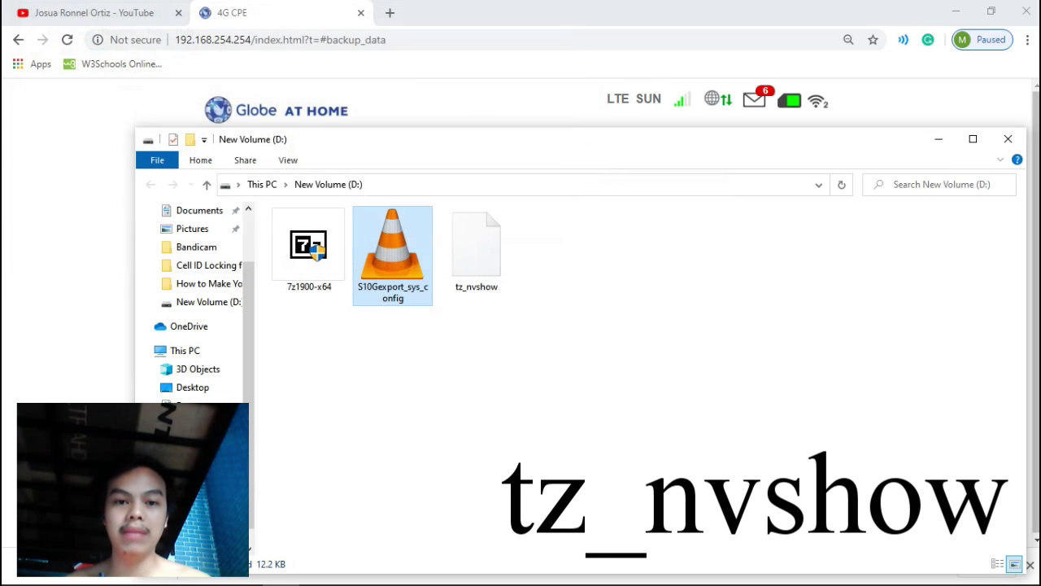
Open the extracted tz_nvshow file from drive D: with Edit with Notepad++.
{"action": "left_click", "coordinate": [476, 248]}
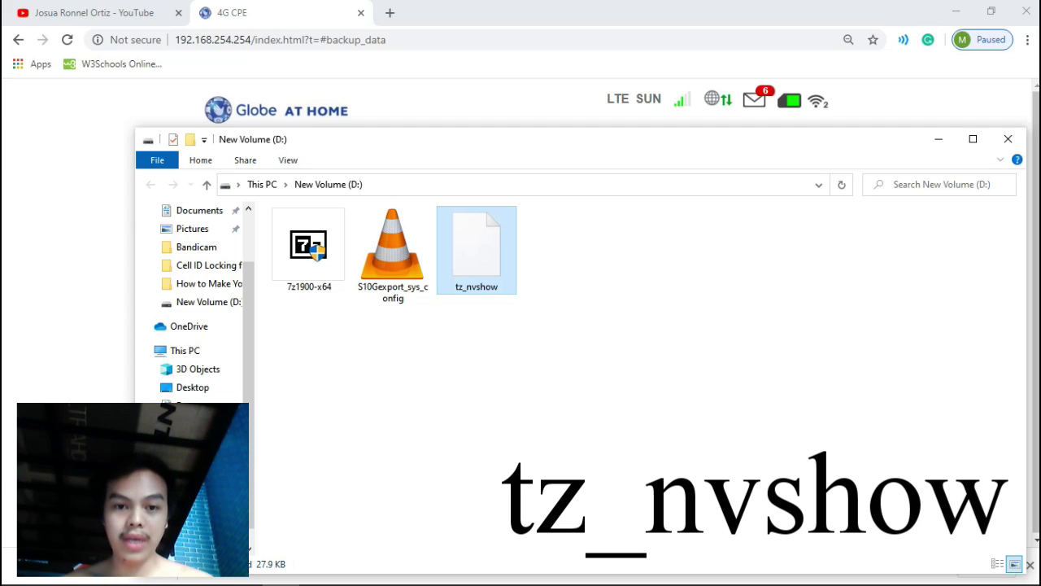
{"action": "right_click", "coordinate": [480, 254]}
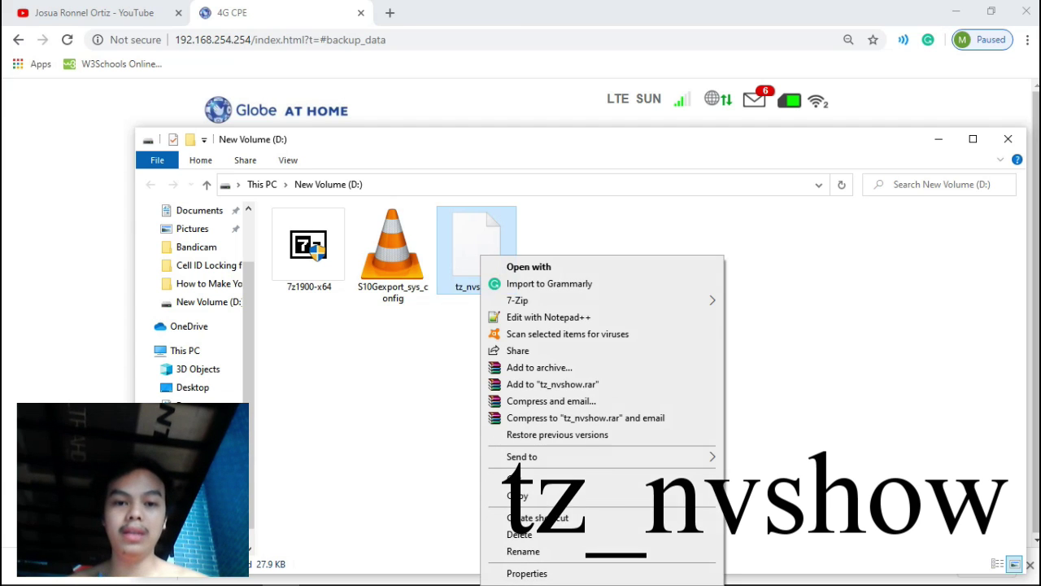
{"action": "left_click", "coordinate": [521, 316]}
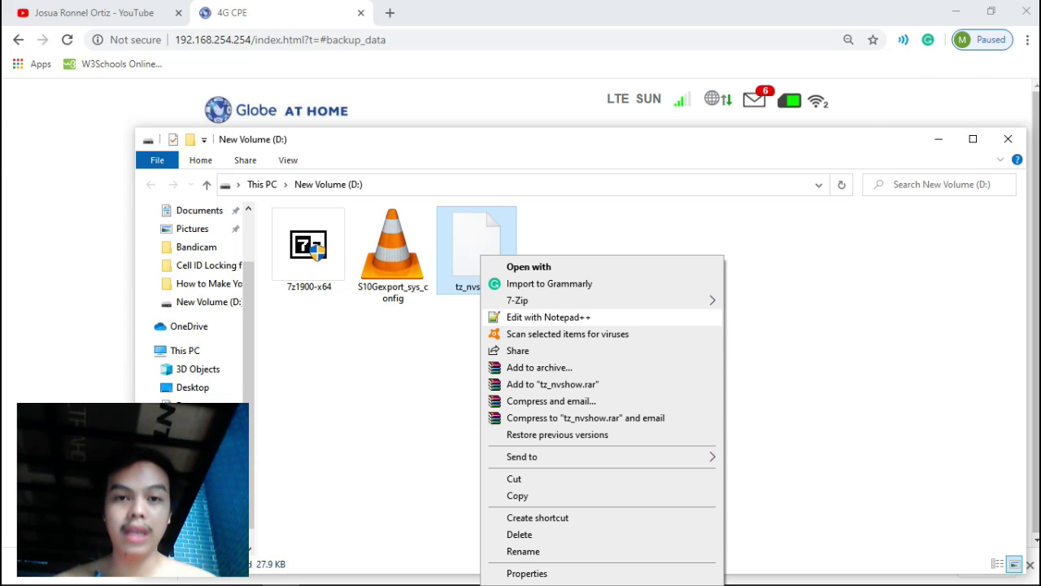
{"action": "key", "text": "Return"}
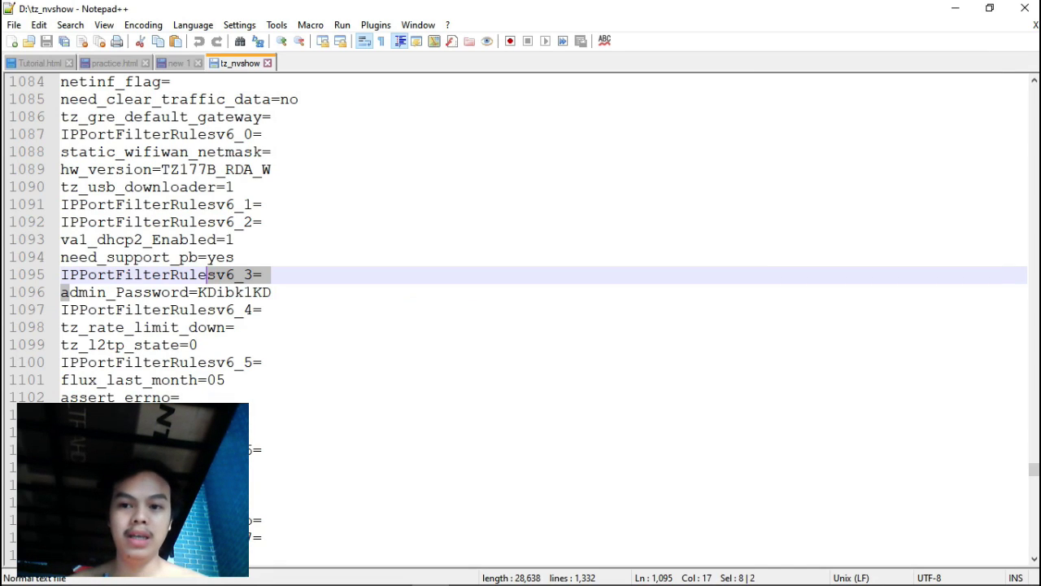
Search tz_nvshow for 'admin_password' and advance to the next match.
{"action": "scroll", "coordinate": [520, 318], "scroll_direction": "up", "scroll_amount": 20}
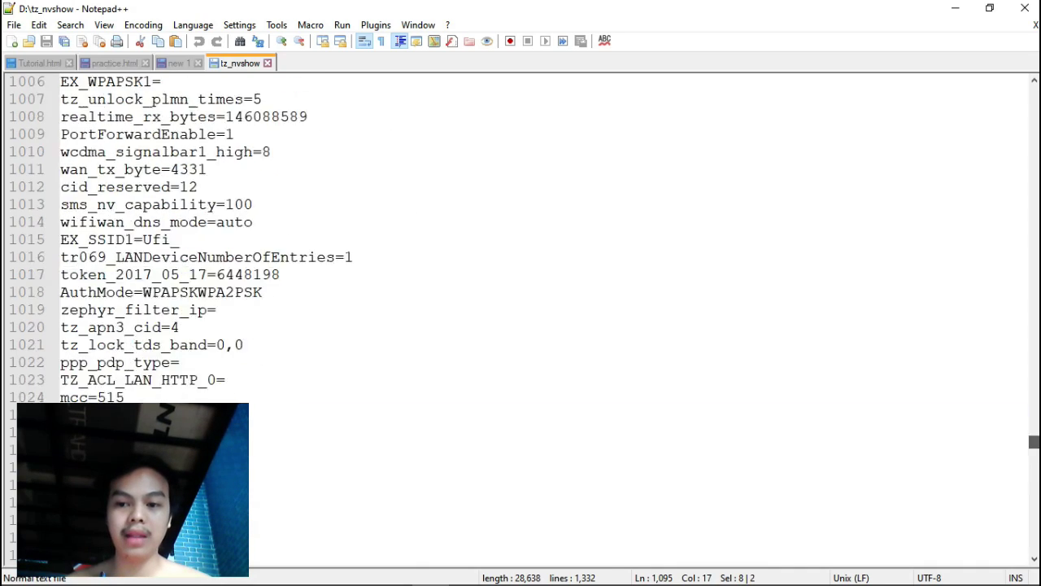
{"action": "scroll", "coordinate": [521, 317], "scroll_direction": "up", "scroll_amount": 20}
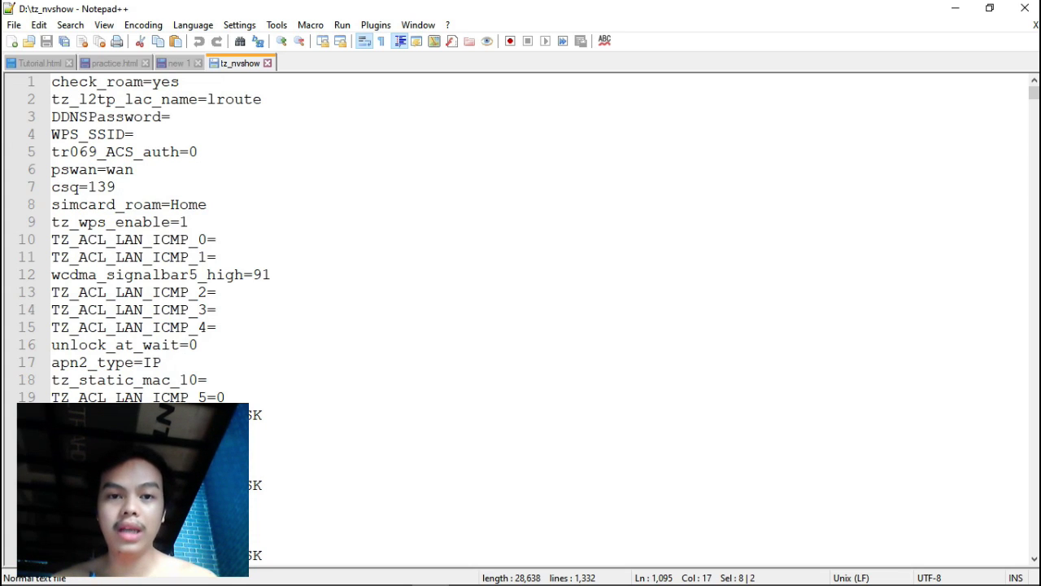
{"action": "key", "text": "ctrl+f"}
{"action": "left_click_drag", "start_coordinate": [517, 184], "coordinate": [569, 179]}
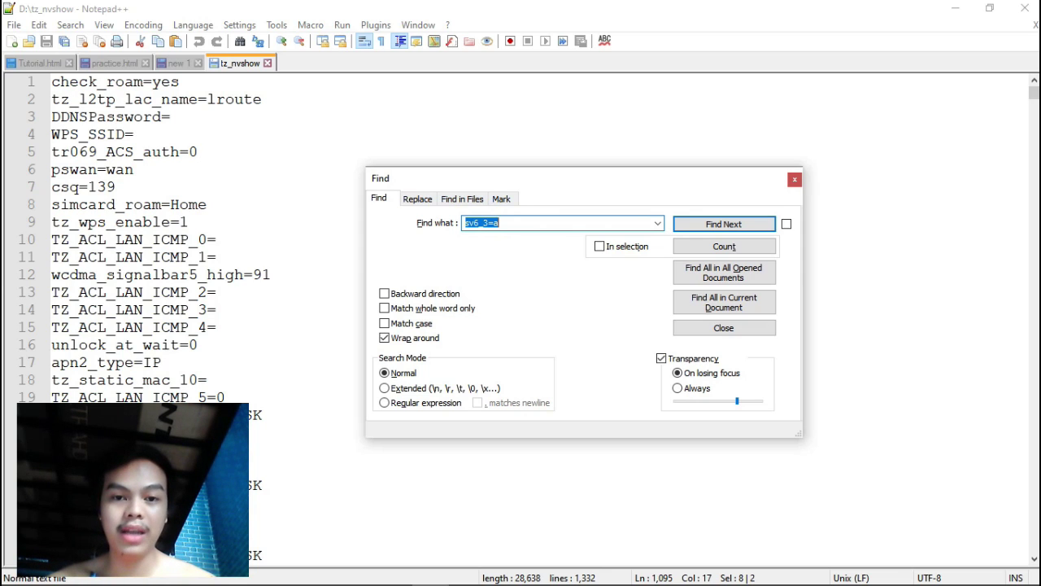
{"action": "type", "text": "admin"}
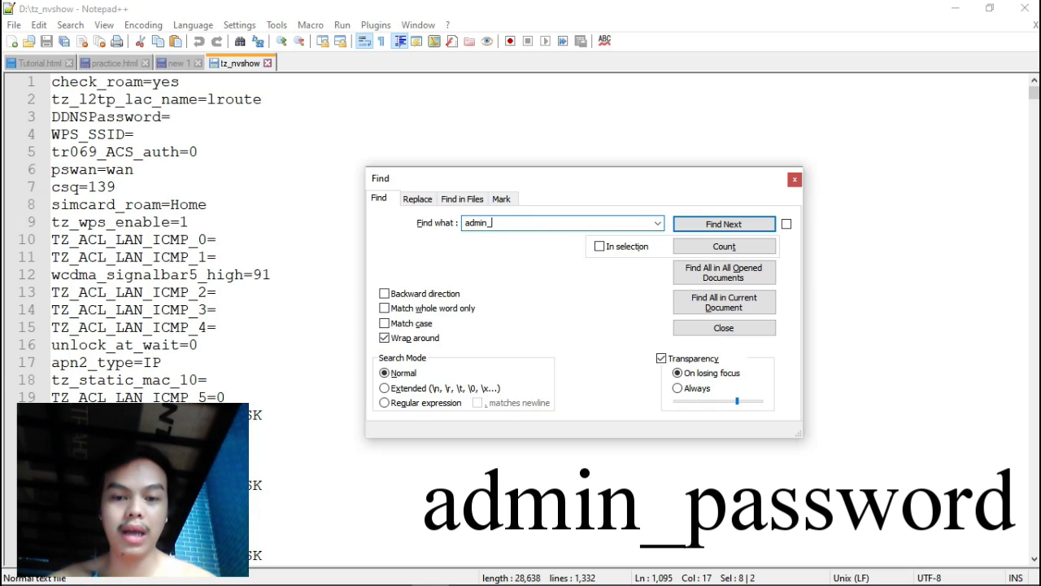
{"action": "type", "text": "_password"}
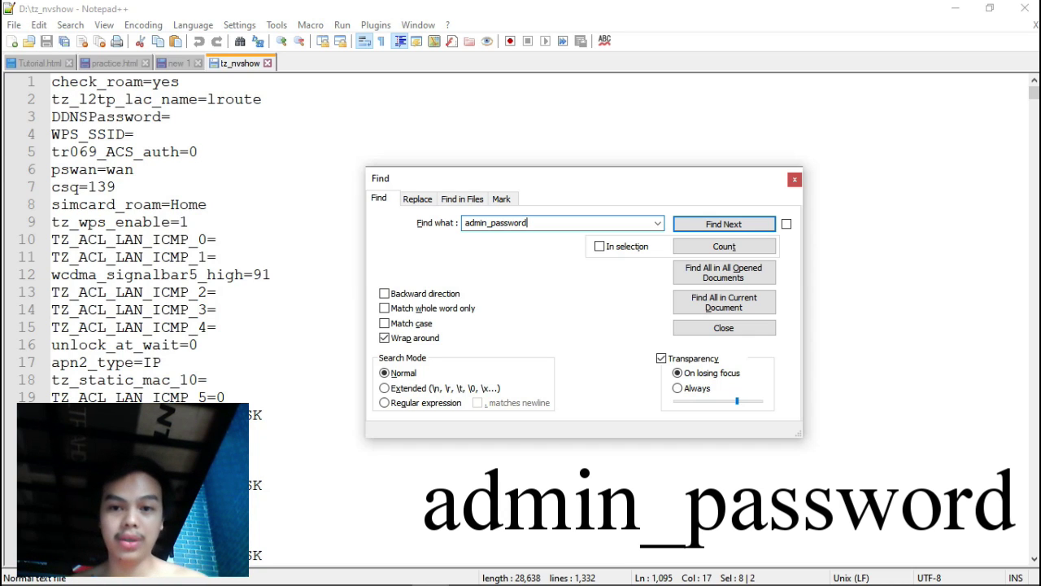
{"action": "key", "text": "Return"}
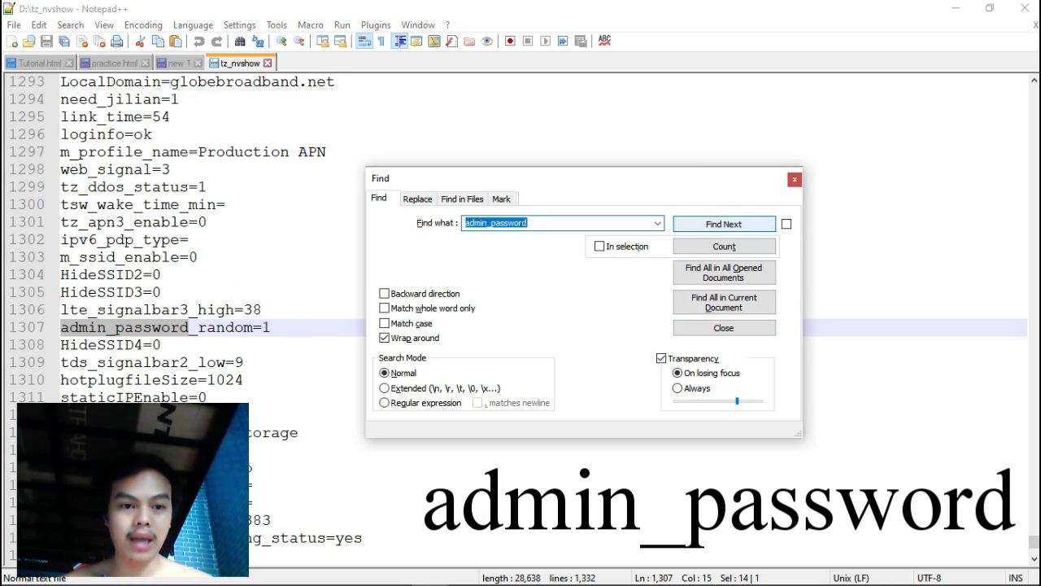
{"action": "key", "text": "Return"}
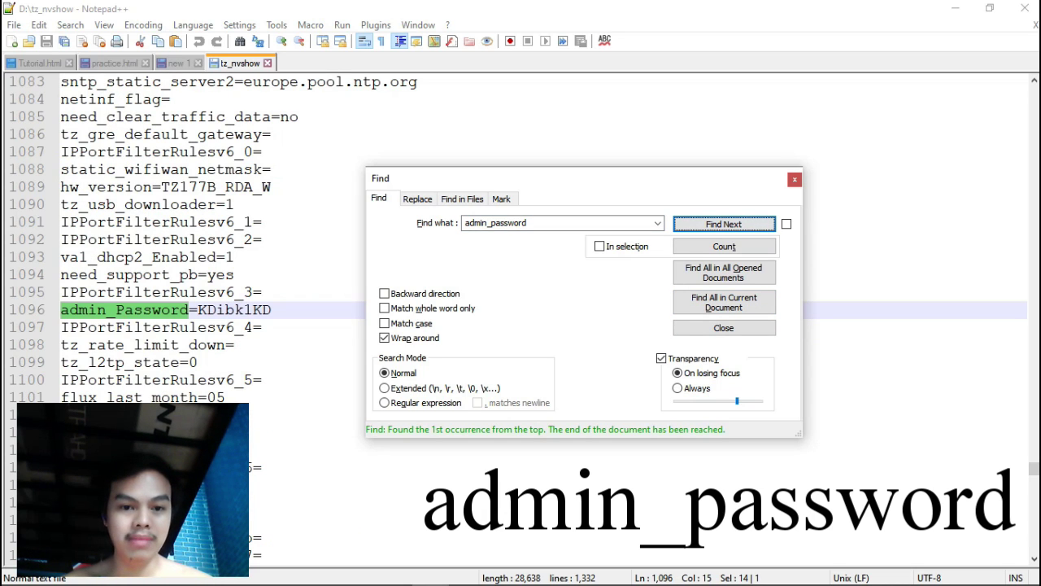
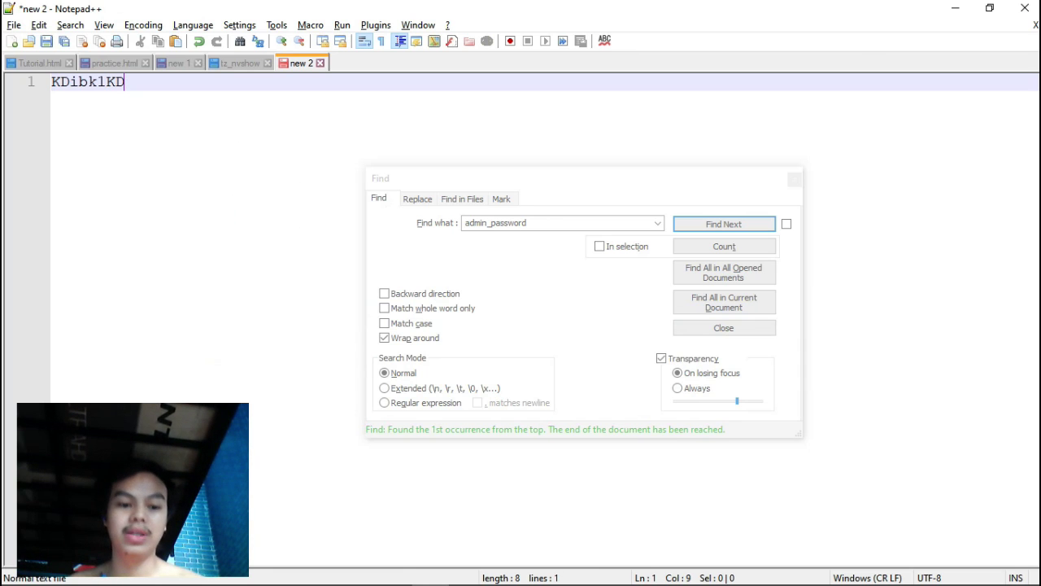
Return to the Find dialog and set its search direction to Backward.
{"action": "key", "text": "alt+Tab"}
{"action": "key", "text": "alt+Tab"}
{"action": "key", "text": "alt+Tab"}
{"action": "key", "text": "alt+Tab"}
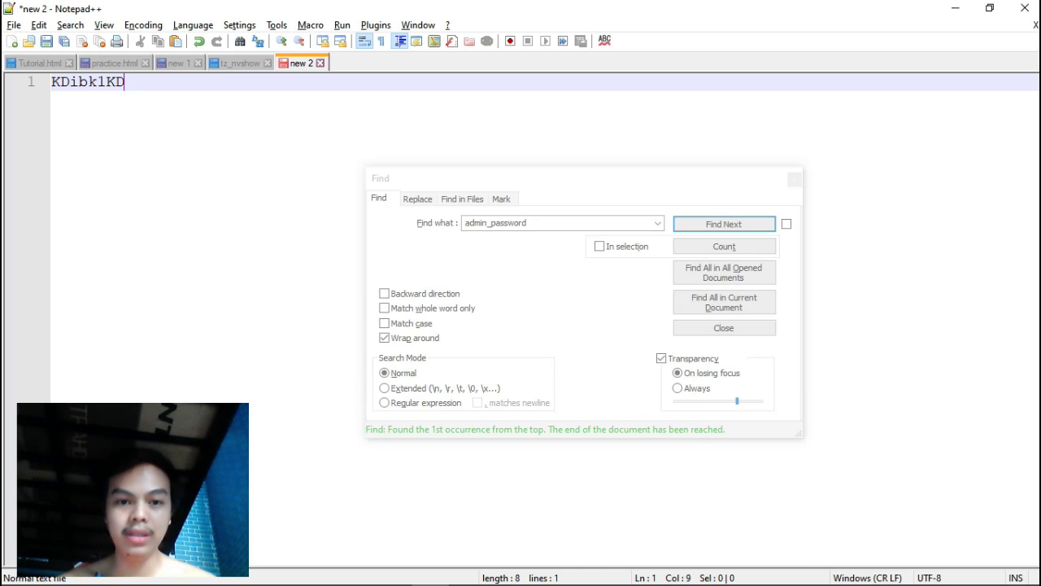
{"action": "left_click", "coordinate": [384, 292]}
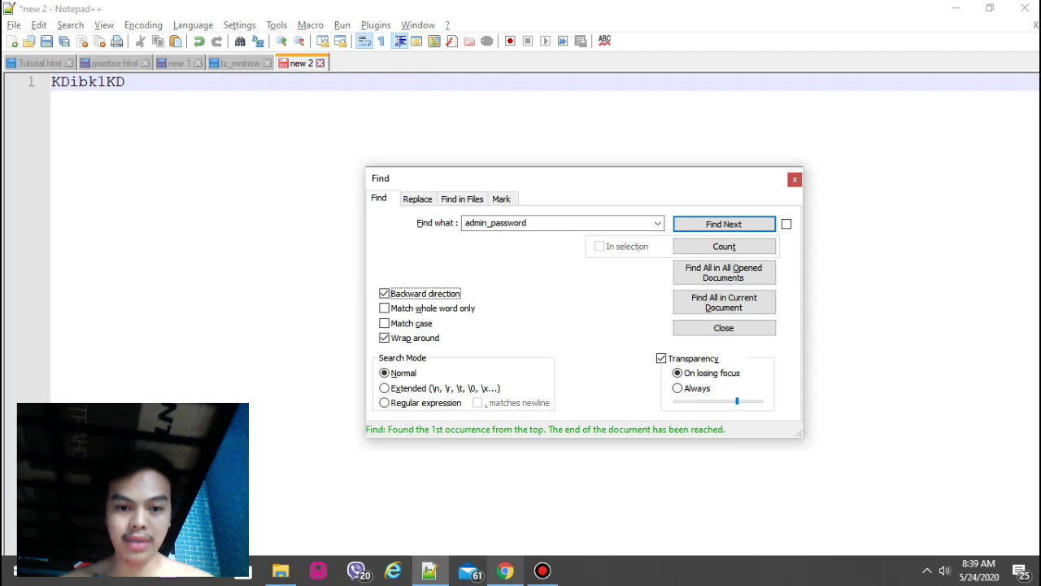
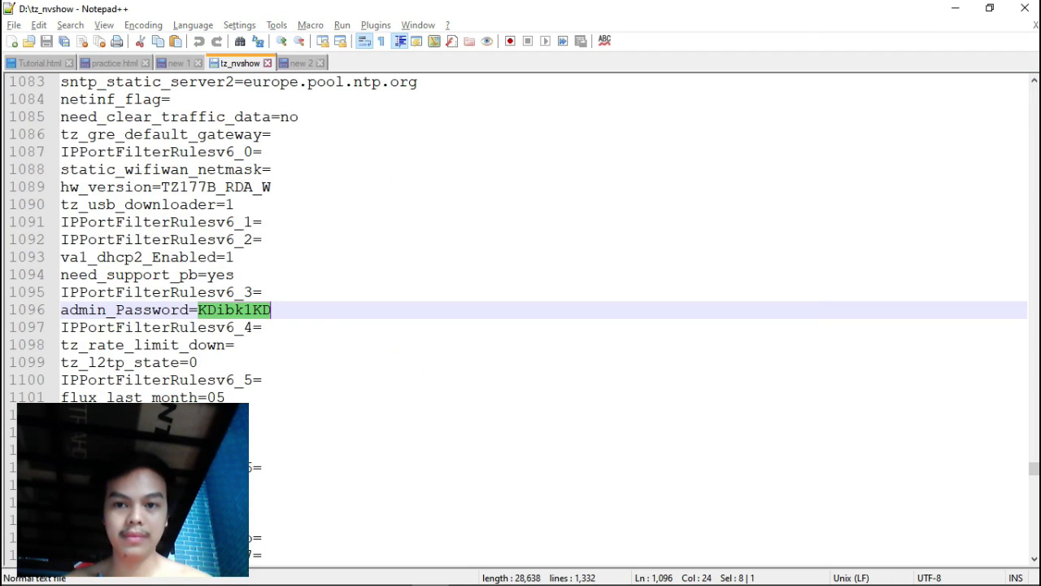
Search tz_nvshow for 'web', wrapping past websURLFilters_1 to tz_web_page_hide on line 1197.
{"action": "key", "text": "ctrl+f"}
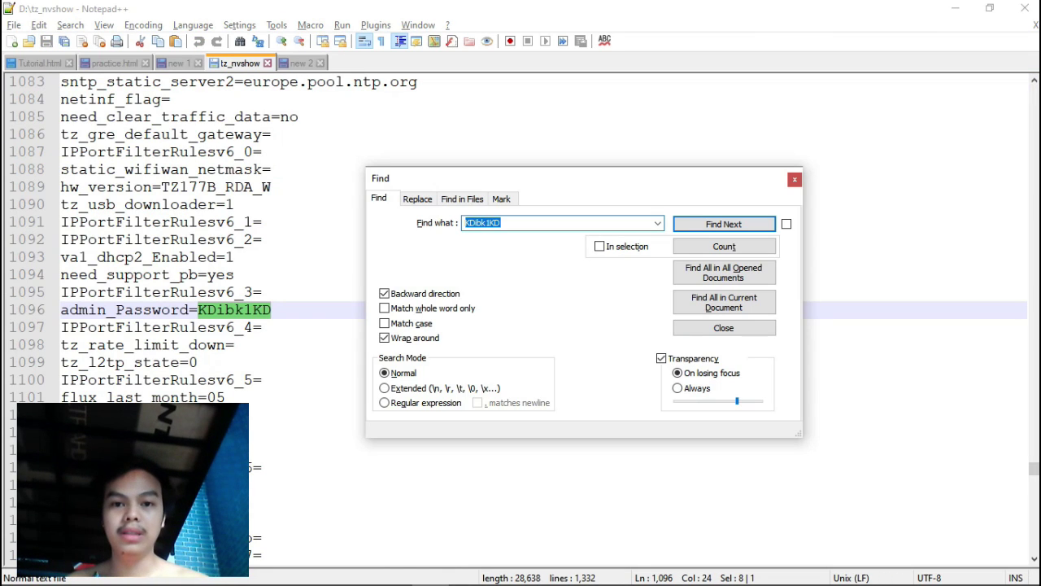
{"action": "type", "text": "web"}
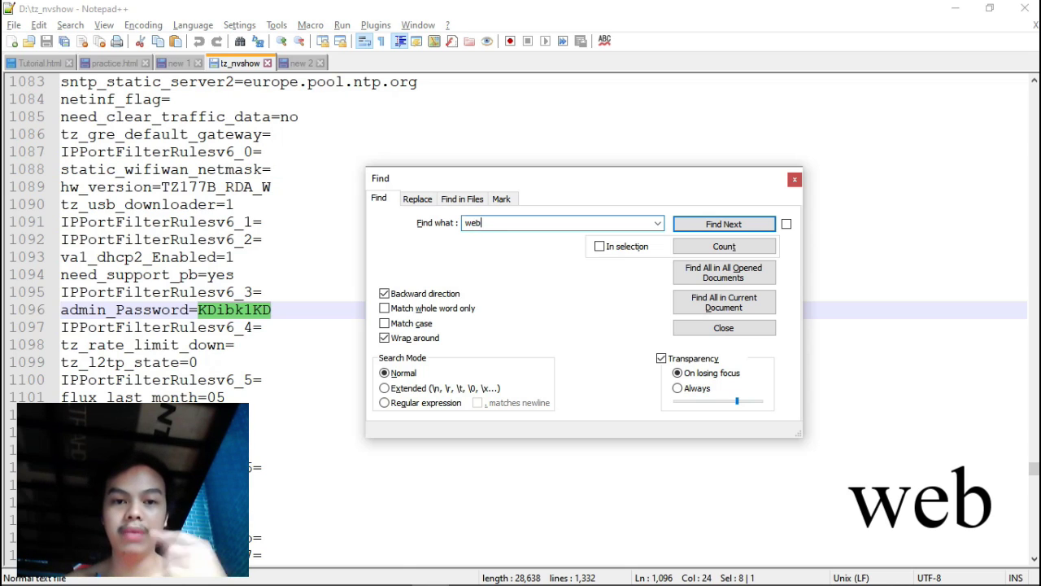
{"action": "key", "text": "Return"}
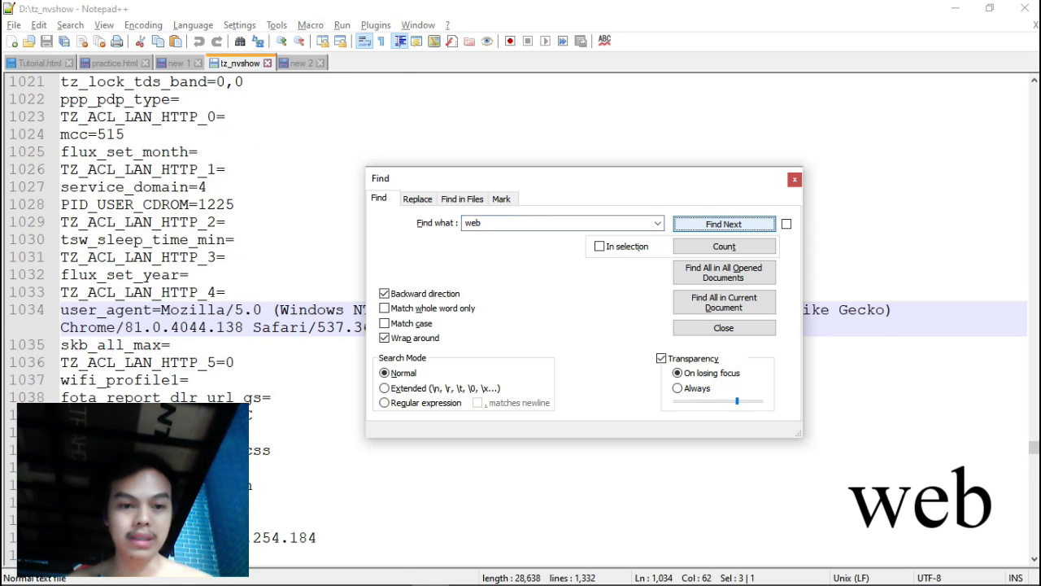
{"action": "left_click_drag", "start_coordinate": [679, 181], "coordinate": [792, 227]}
{"action": "key", "text": "Return"}
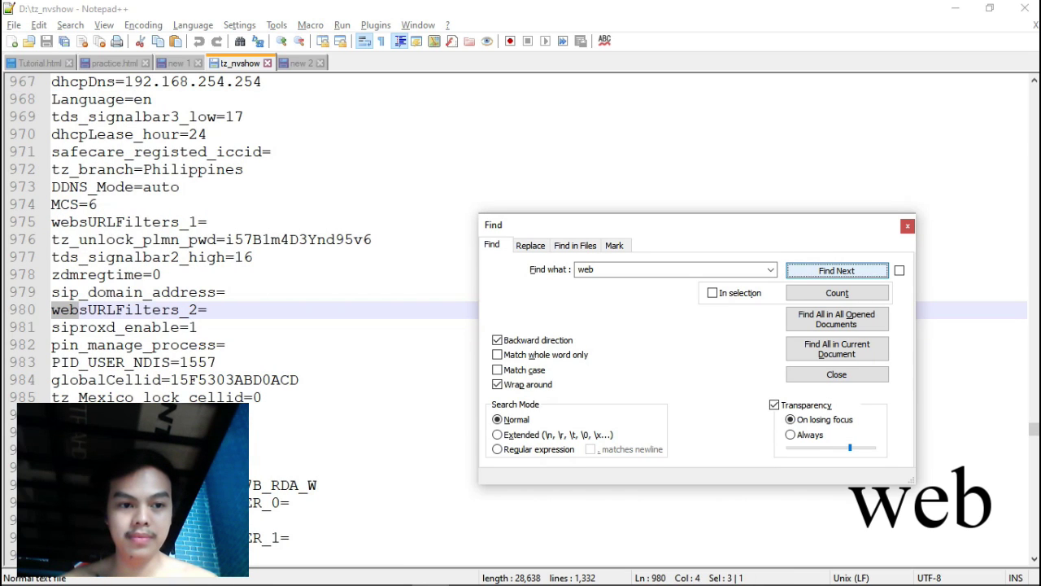
{"action": "key", "text": "Return"}
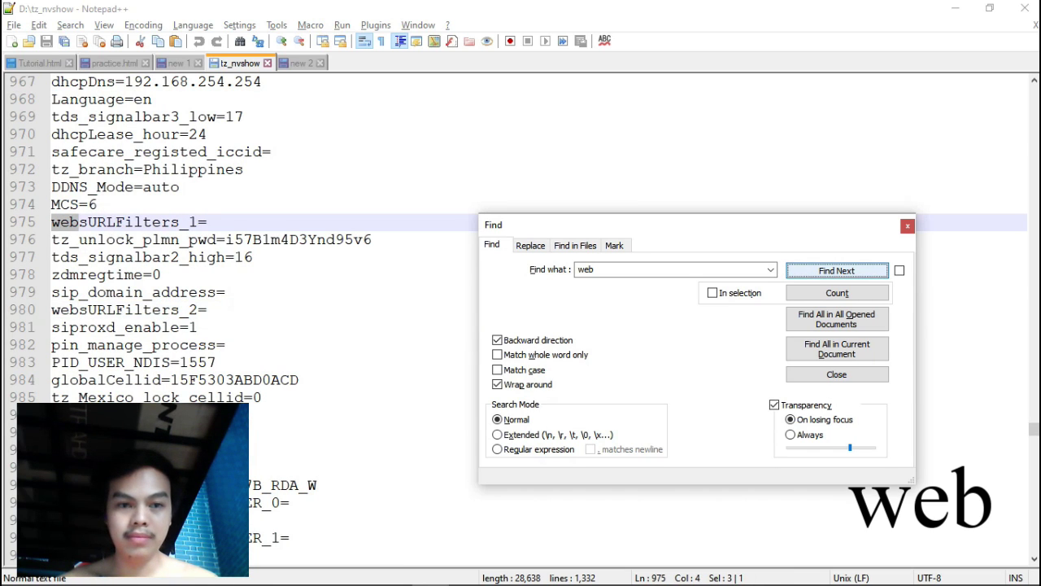
{"action": "key", "text": "Return"}
{"action": "key", "text": "Return"}
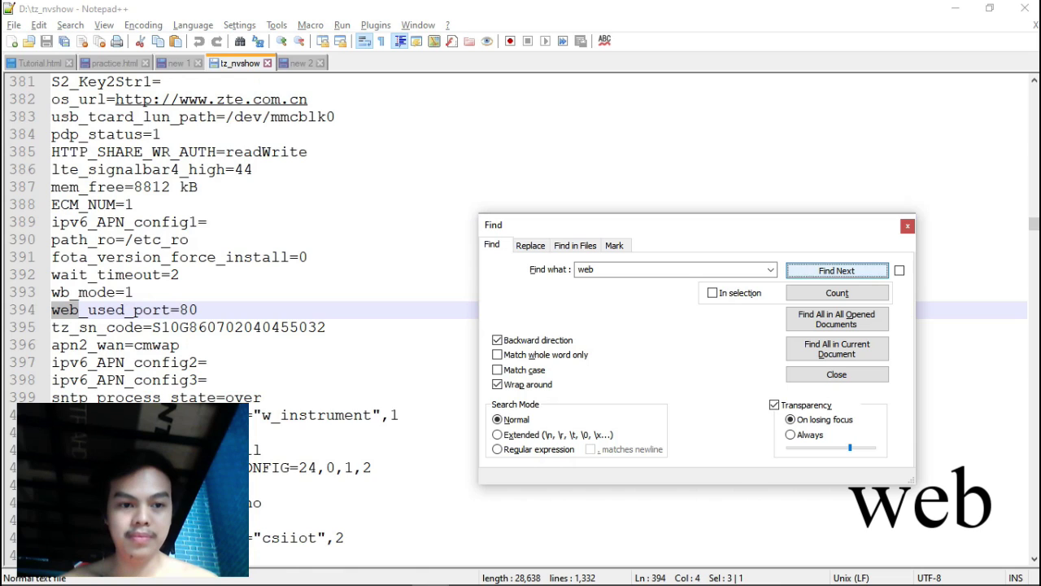
{"action": "key", "text": "Return"}
{"action": "key", "text": "Return"}
{"action": "key", "text": "Return"}
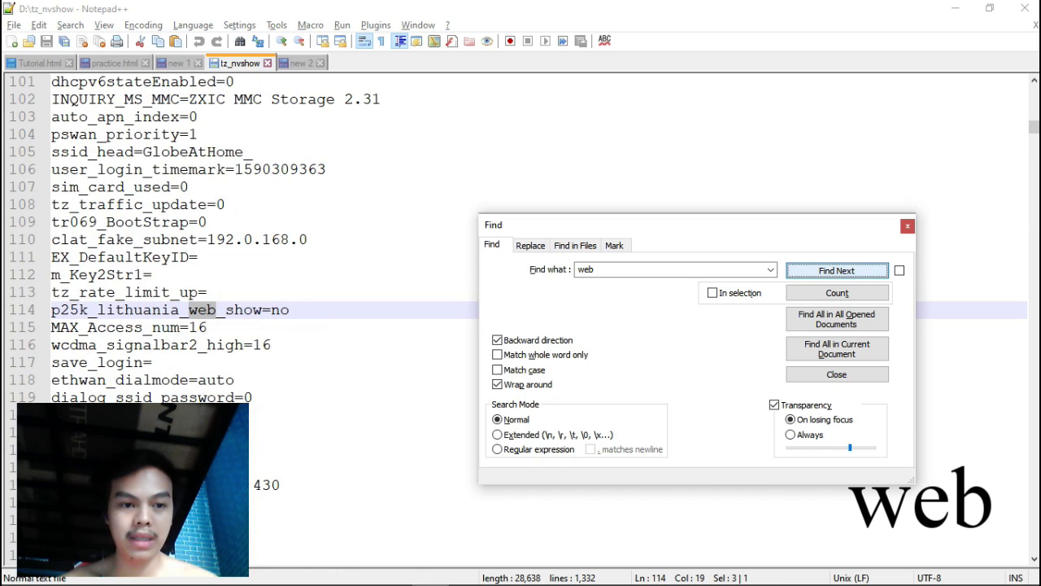
{"action": "key", "text": "Return"}
{"action": "key", "text": "Return"}
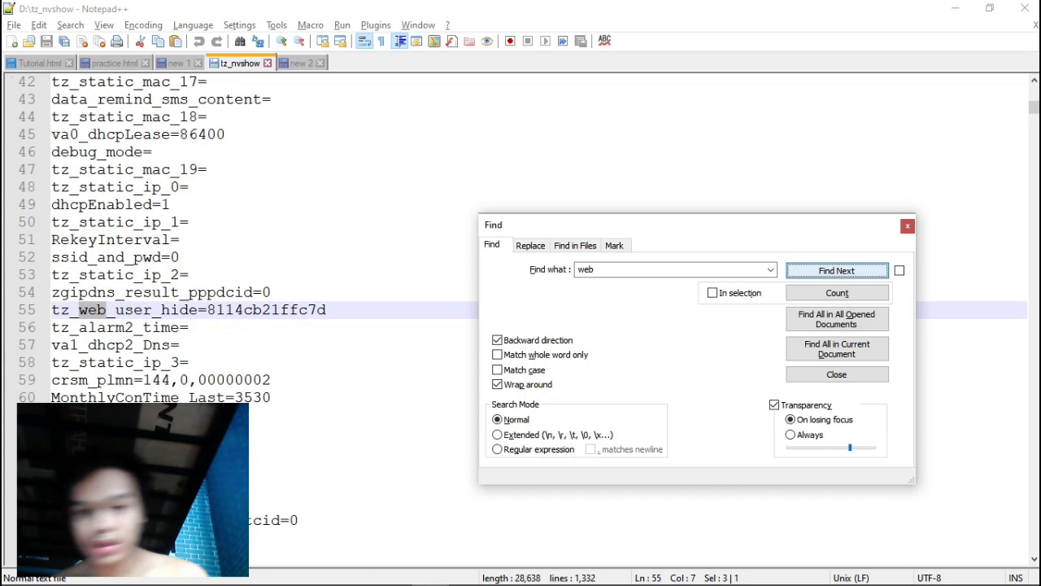
{"action": "key", "text": "Return"}
{"action": "key", "text": "Return"}
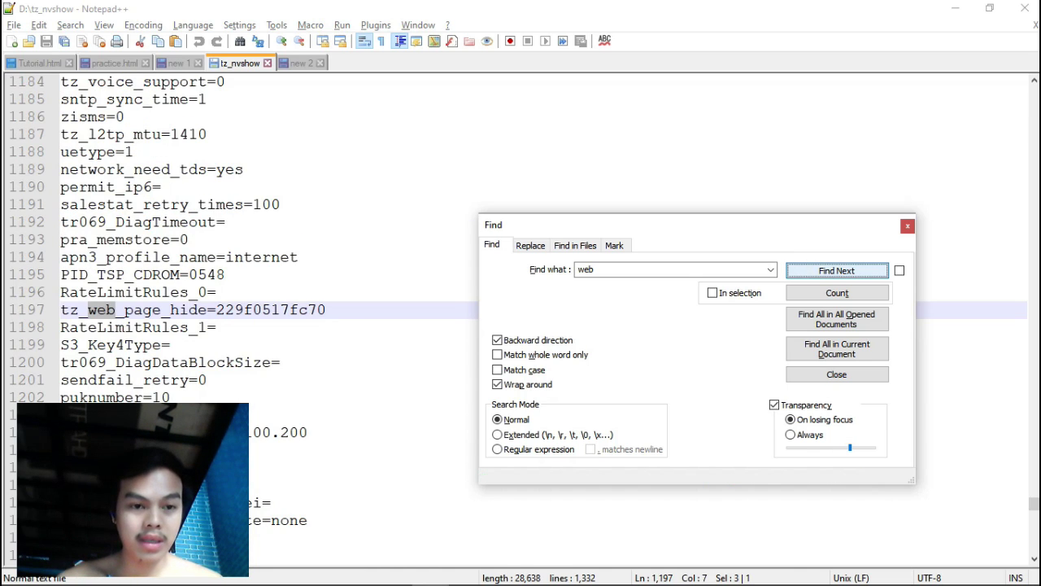
{"action": "key", "text": "Return"}
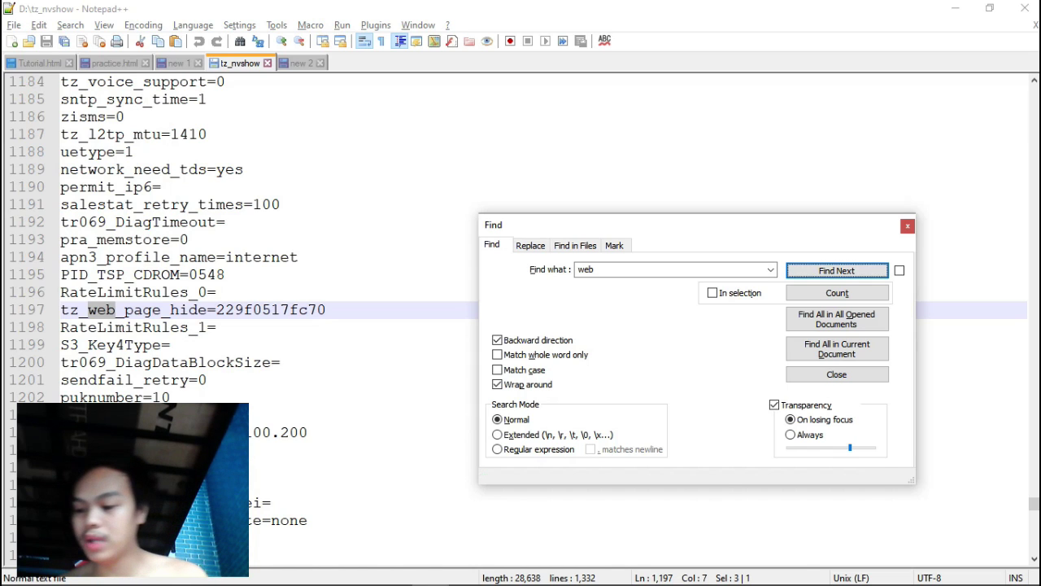
Delete the tz_web_page_hide hex value, then search on to mark tz_web_user_hide's value on line 55.
{"action": "left_click_drag", "start_coordinate": [216, 310], "coordinate": [326, 309]}
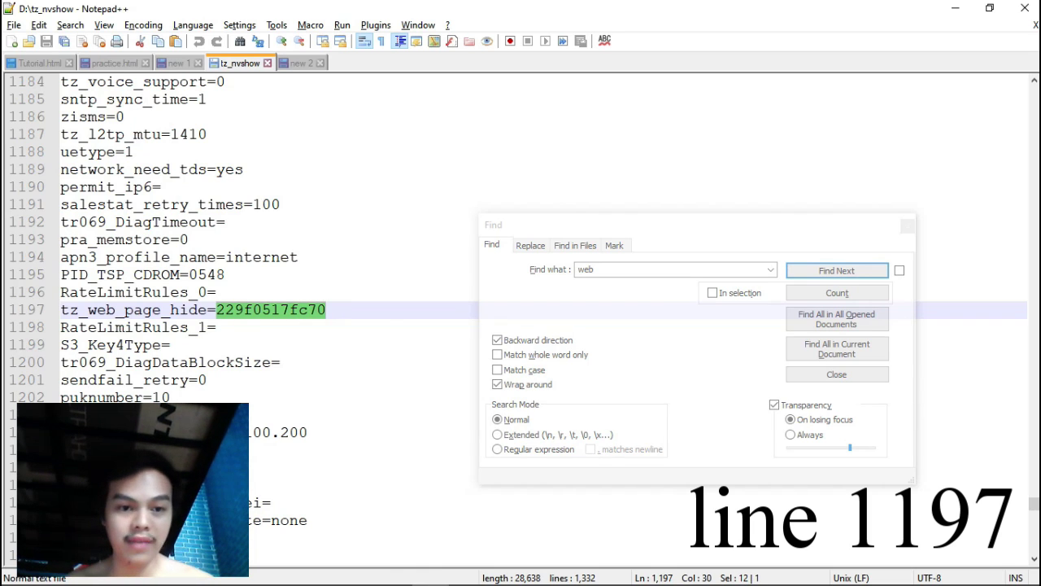
{"action": "key", "text": "Delete"}
{"action": "key", "text": "ctrl+f"}
{"action": "key", "text": "Return"}
{"action": "key", "text": "Return"}
{"action": "left_click_drag", "start_coordinate": [770, 231], "coordinate": [854, 34]}
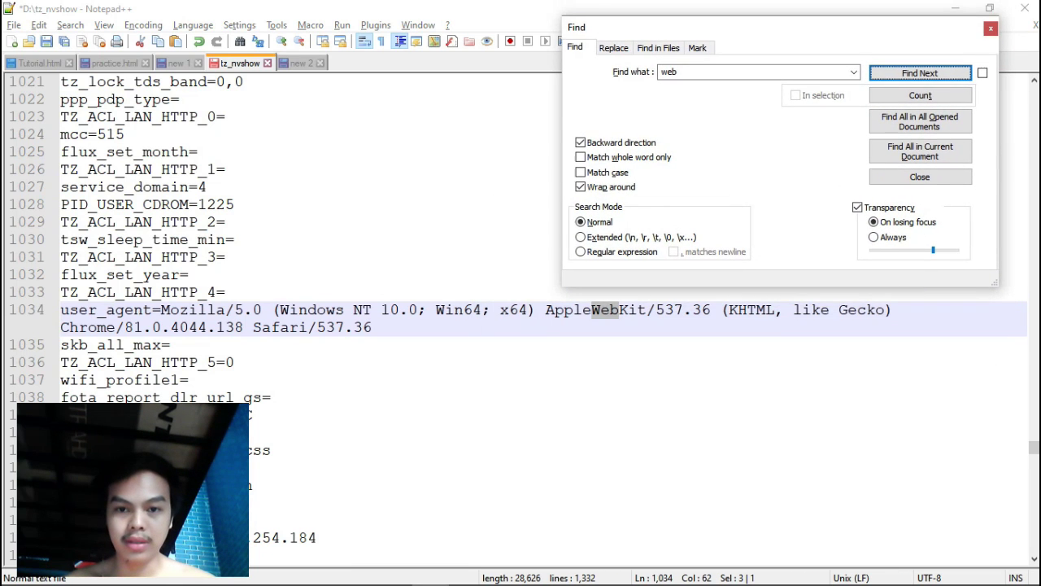
{"action": "key", "text": "Return"}
{"action": "key", "text": "Return"}
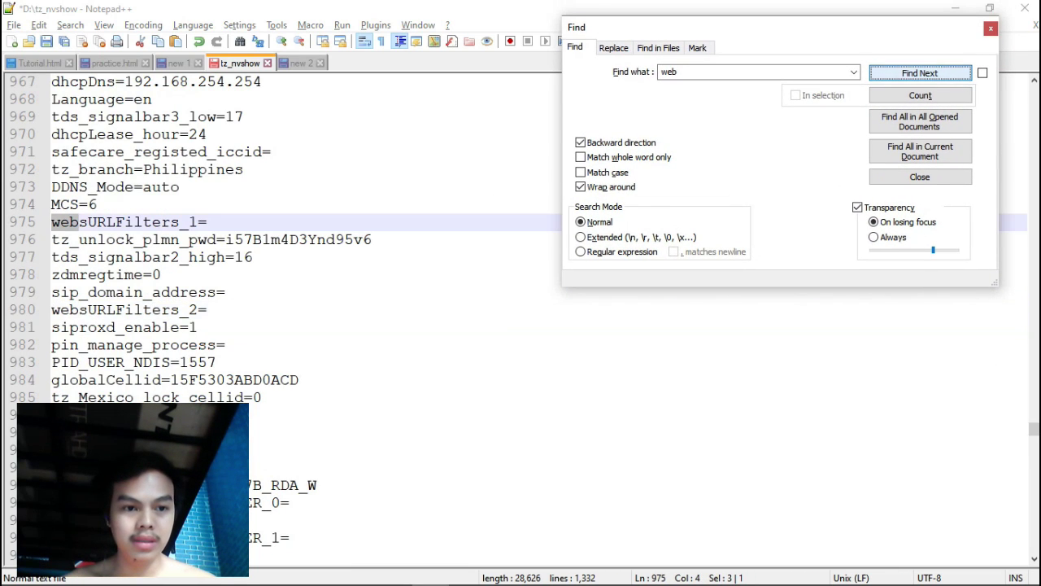
{"action": "key", "text": "Return"}
{"action": "key", "text": "Return"}
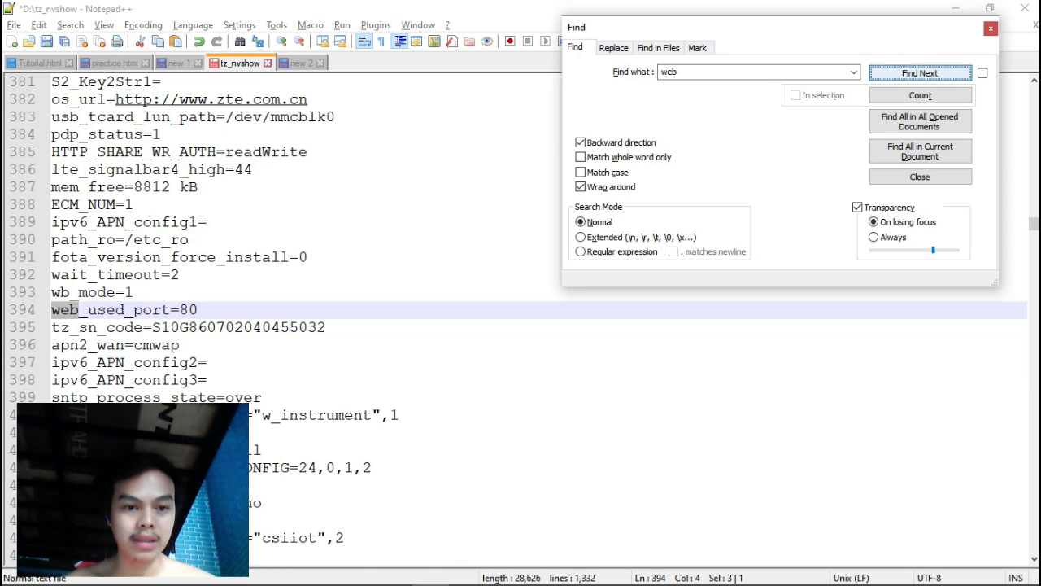
{"action": "key", "text": "Return"}
{"action": "key", "text": "Return"}
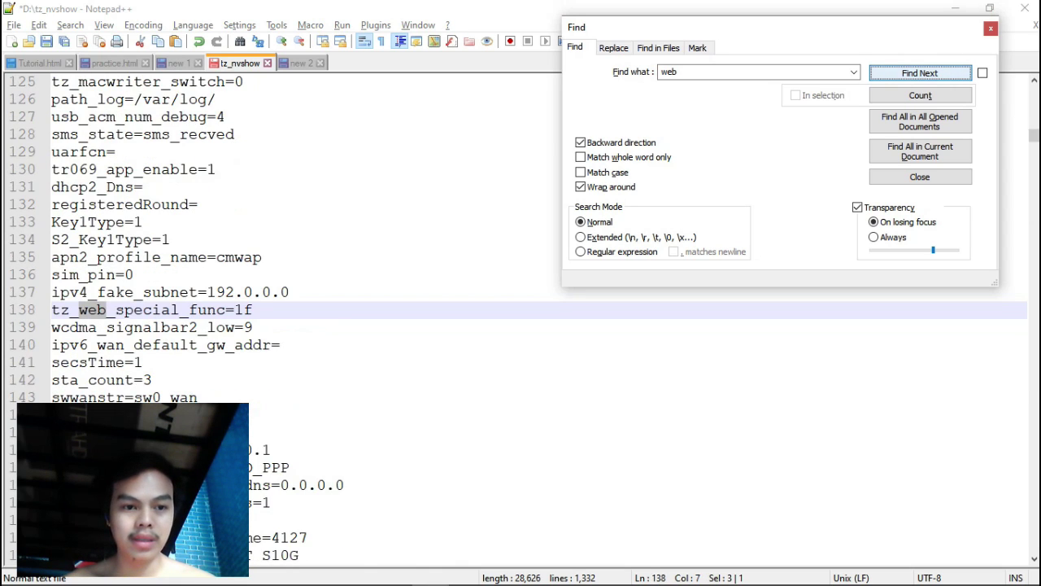
{"action": "key", "text": "Return"}
{"action": "key", "text": "Return"}
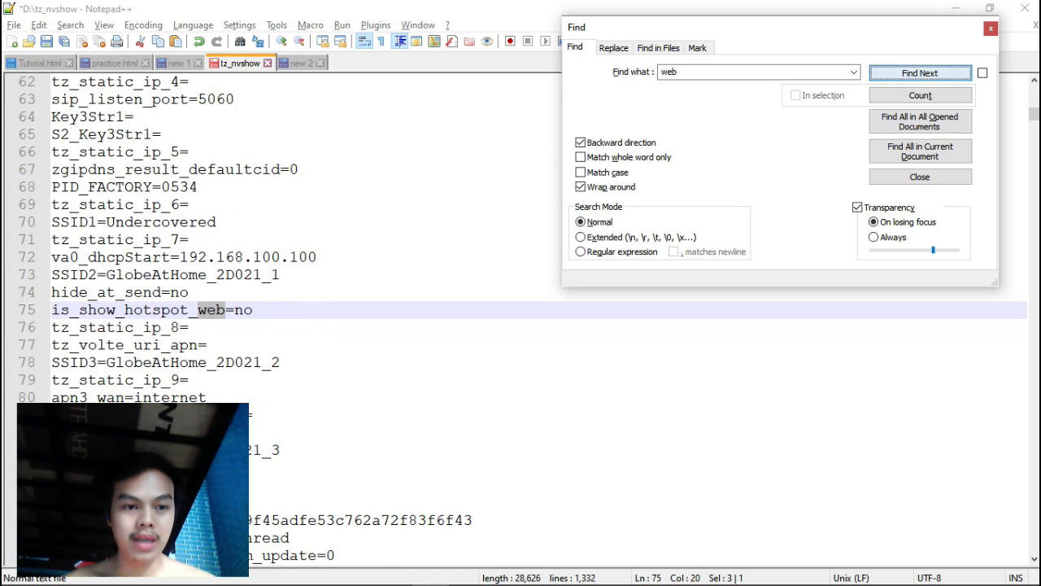
{"action": "key", "text": "Return"}
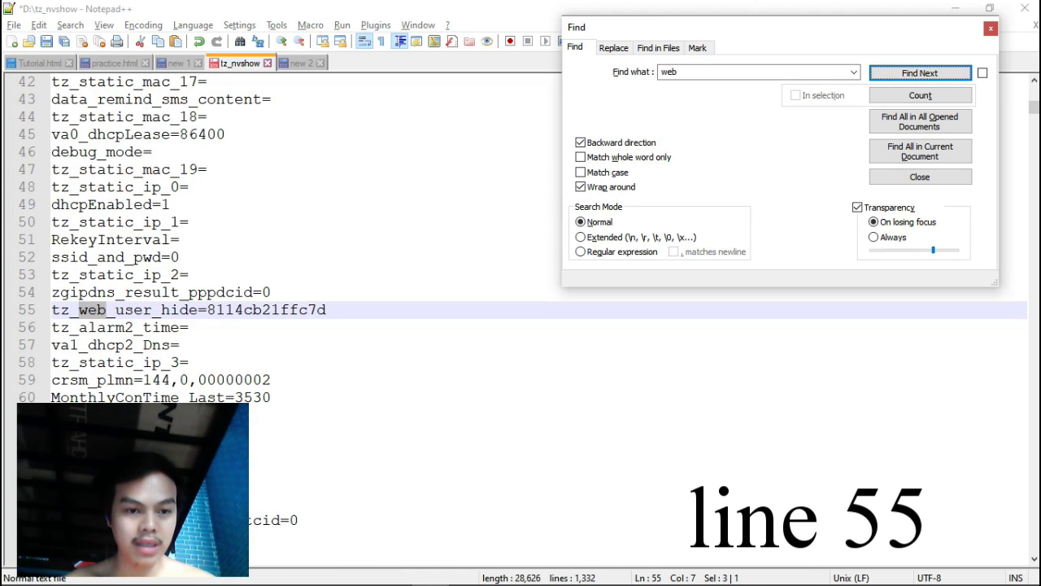
{"action": "left_click_drag", "start_coordinate": [208, 310], "coordinate": [326, 310]}
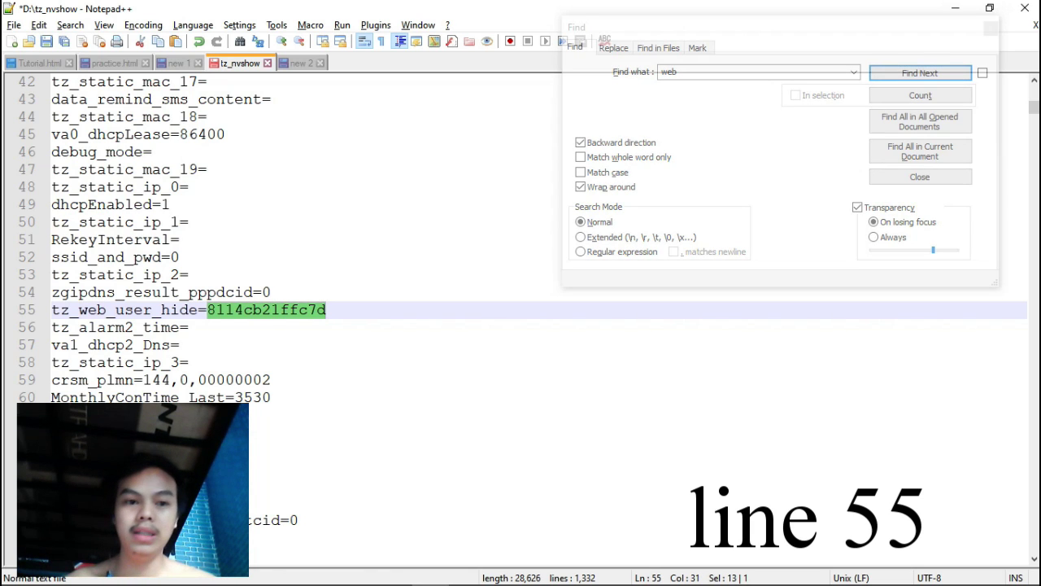
Empty the tz_web_user_hide value and save the edited tz_nvshow file.
{"action": "key", "text": "Delete"}
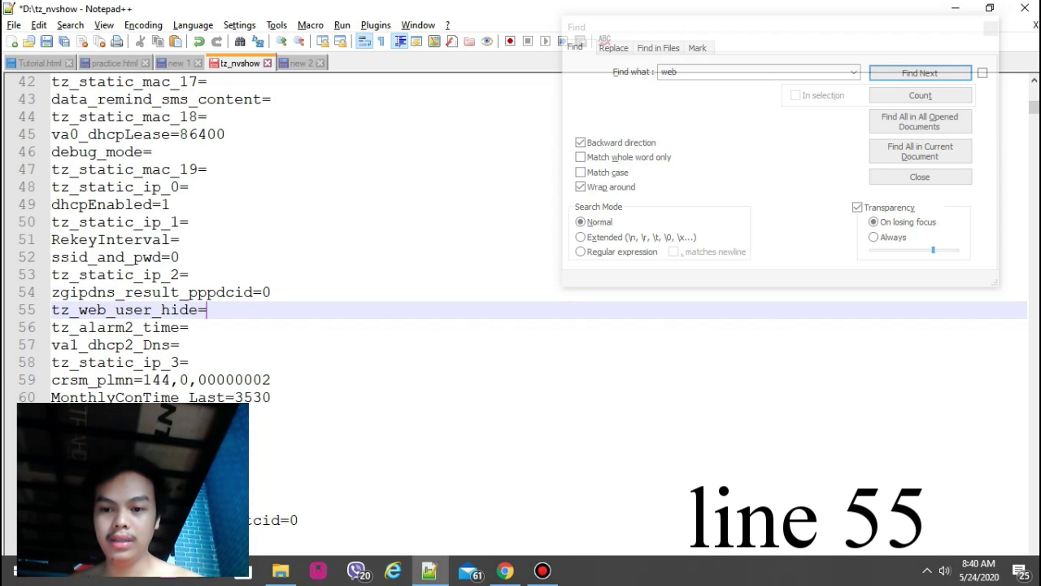
{"action": "left_click", "coordinate": [926, 571]}
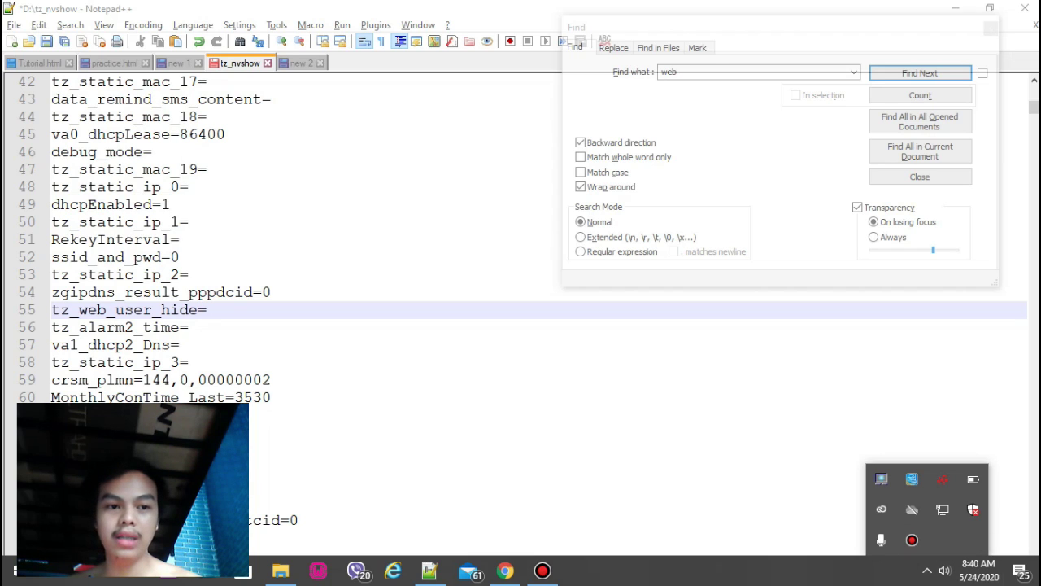
{"action": "key", "text": "Escape"}
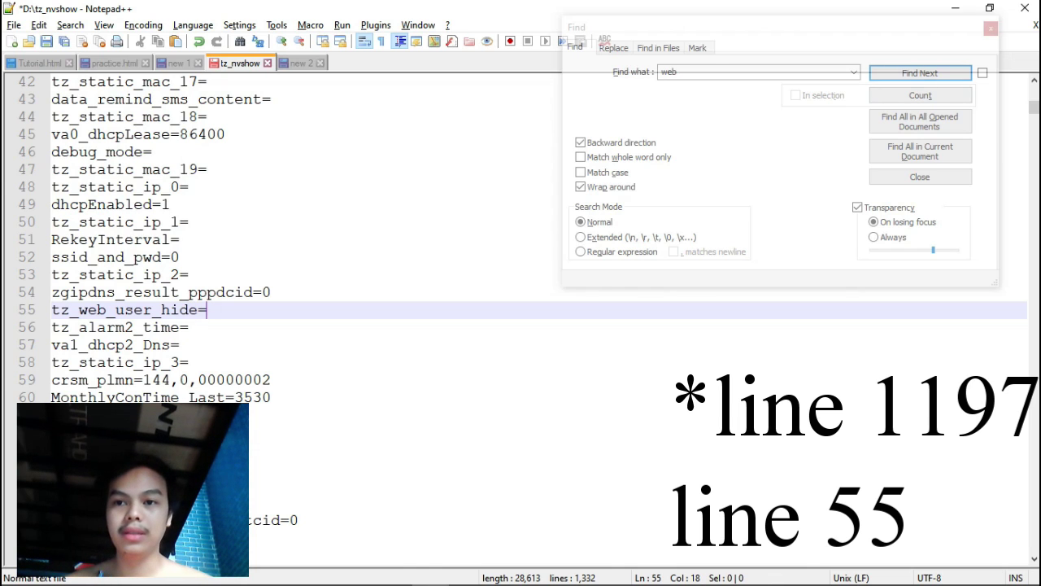
{"action": "left_click", "coordinate": [991, 27]}
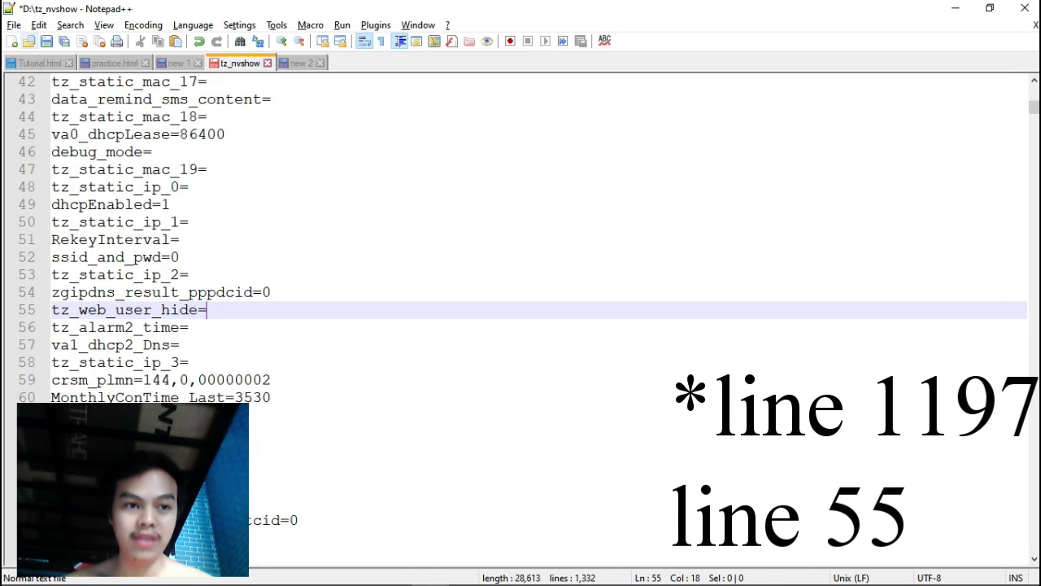
{"action": "key", "text": "ctrl+s"}
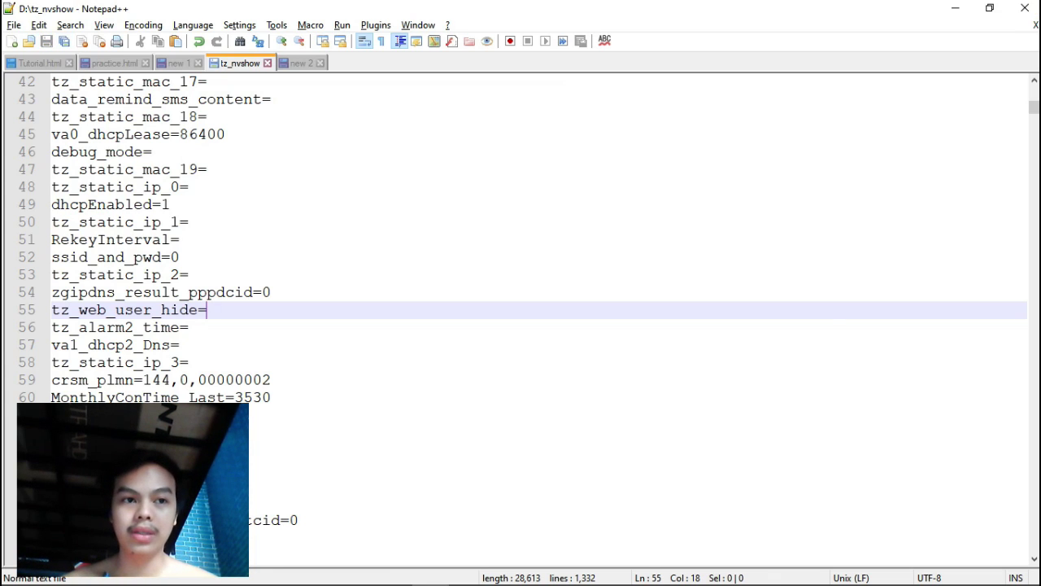
Minimize Notepad++ and select tz_nvshow in the New Volume (D:) window.
{"action": "key", "text": "ctrl+Tab"}
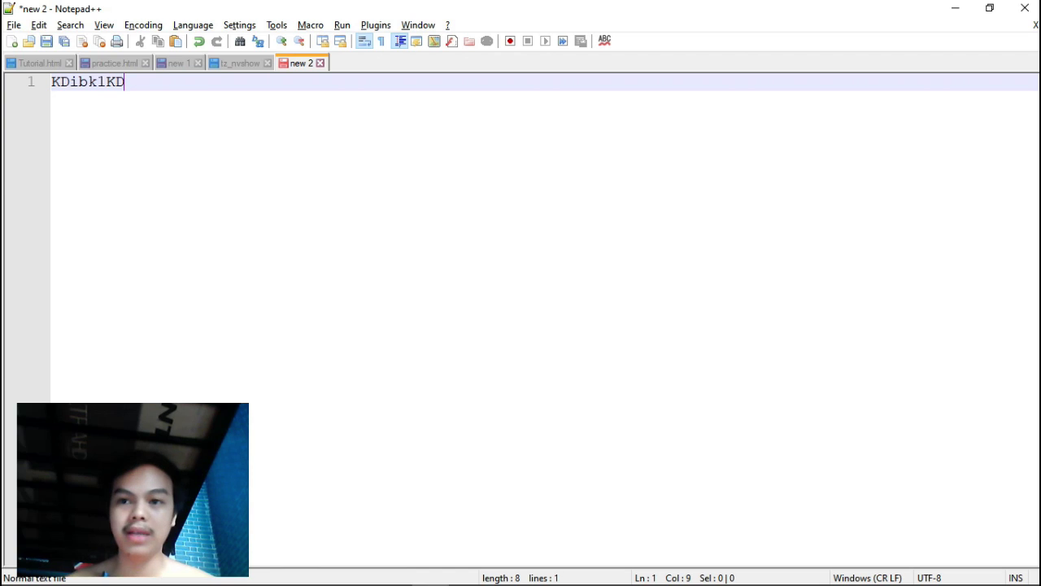
{"action": "left_click", "coordinate": [955, 9]}
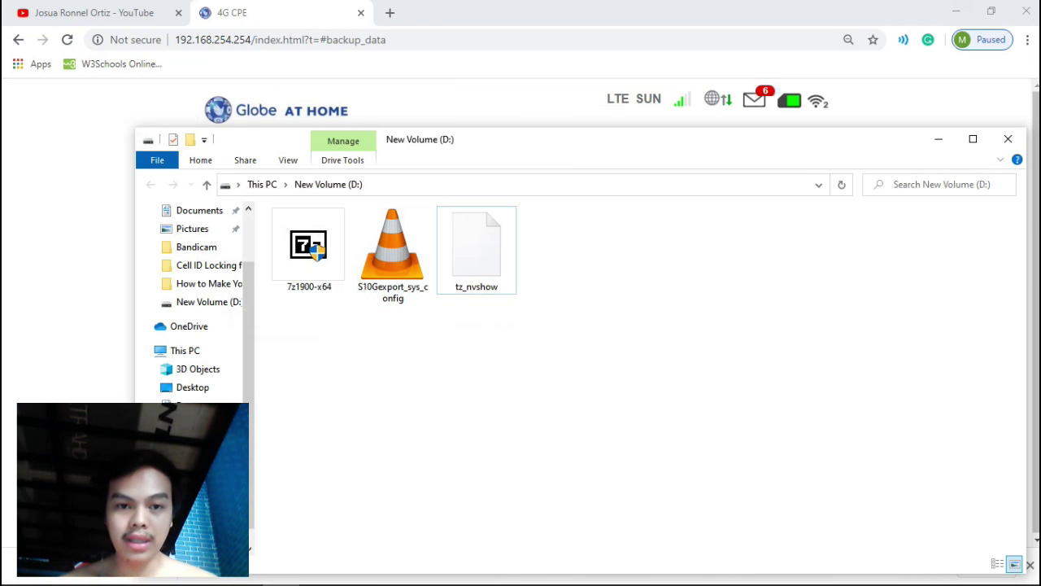
{"action": "left_click_drag", "start_coordinate": [543, 148], "coordinate": [515, 105]}
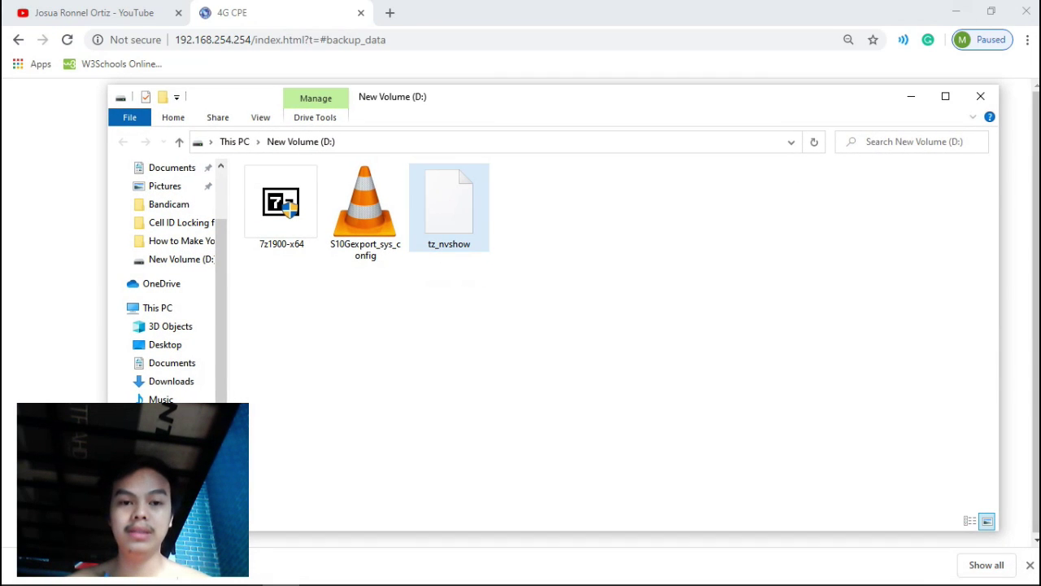
{"action": "left_click", "coordinate": [453, 202]}
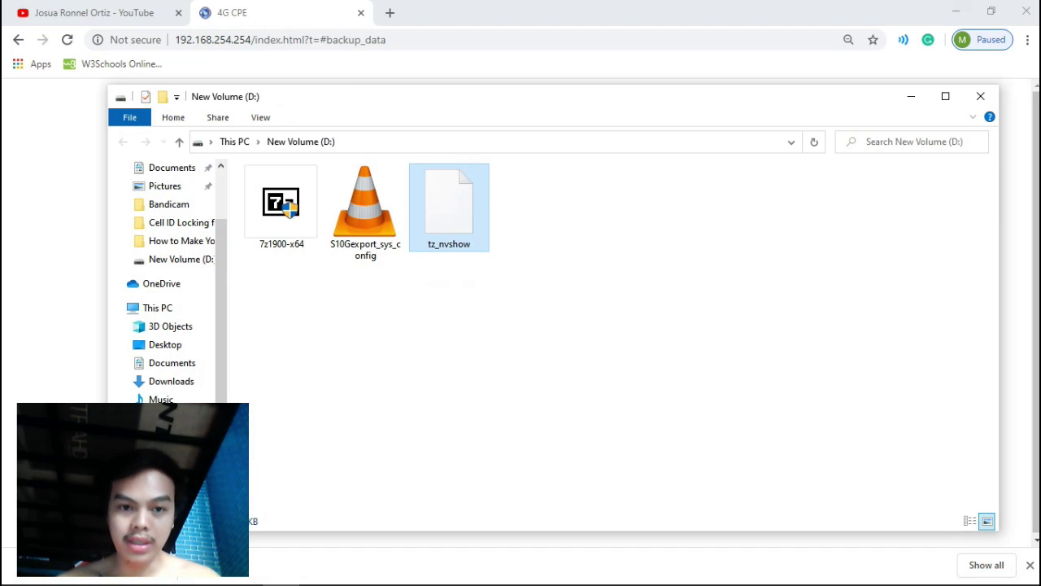
Open the S10Gexport_sys_config backup in 7-Zip and browse to mnt\userdata\tz_upgrade_file_path.
{"action": "right_click", "coordinate": [385, 205]}
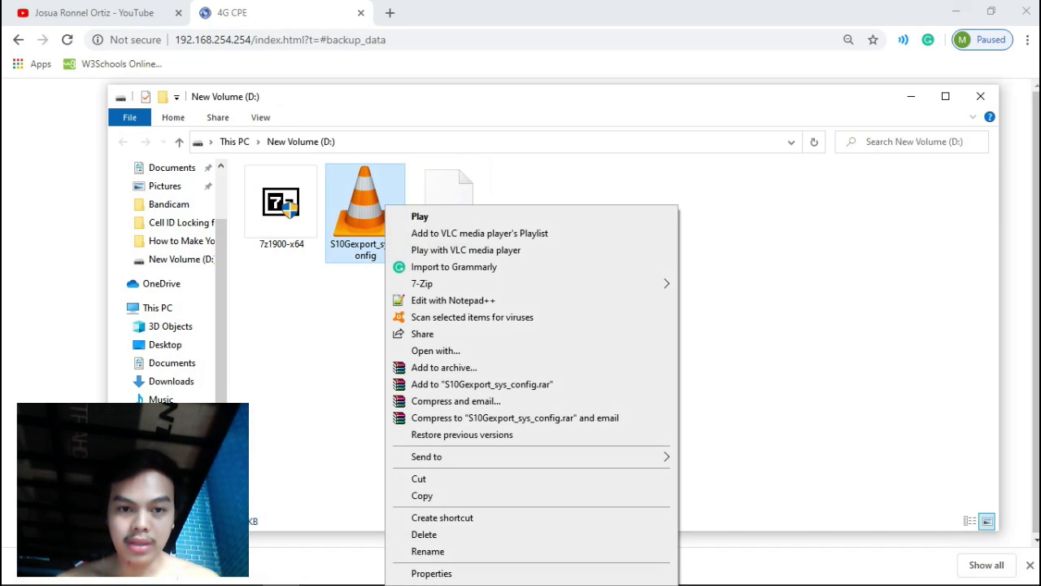
{"action": "mouse_move", "coordinate": [488, 283]}
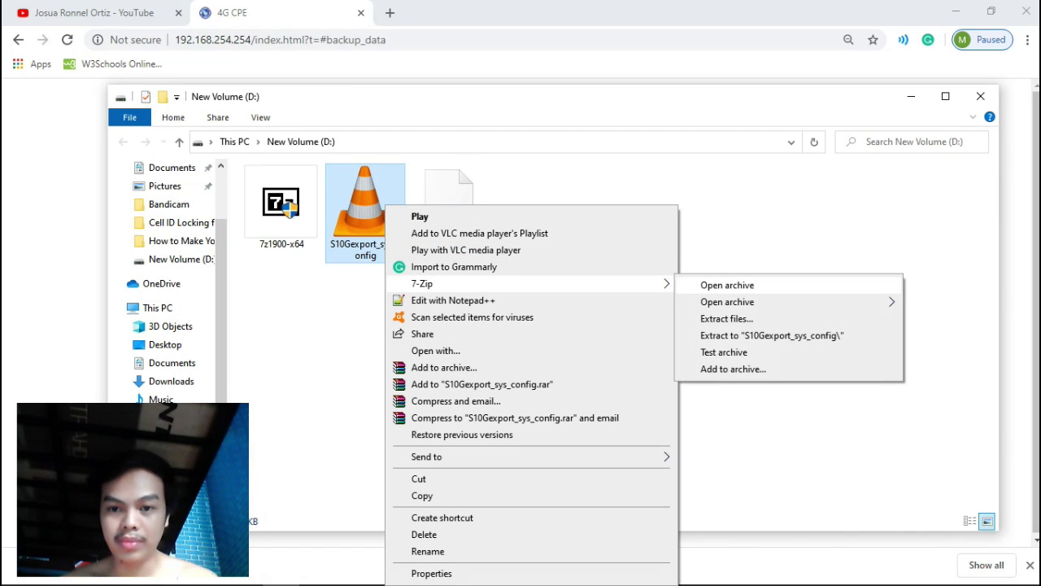
{"action": "left_click", "coordinate": [728, 285]}
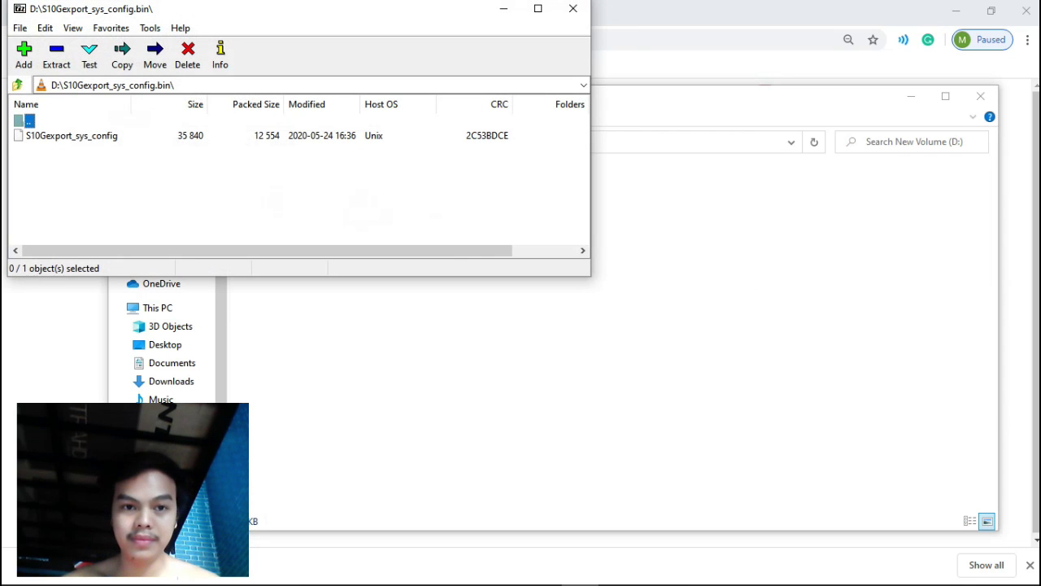
{"action": "left_click_drag", "start_coordinate": [394, 13], "coordinate": [879, 128]}
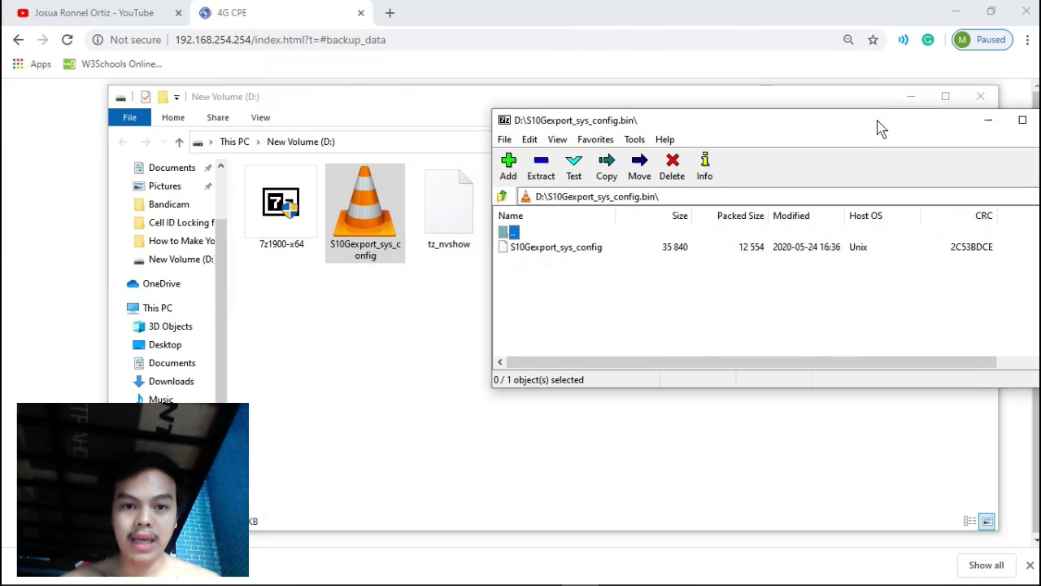
{"action": "double_click", "coordinate": [558, 245]}
{"action": "left_click", "coordinate": [521, 245]}
{"action": "key", "text": "Return"}
{"action": "key", "text": "Down"}
{"action": "key", "text": "Return"}
{"action": "key", "text": "Down"}
{"action": "key", "text": "Return"}
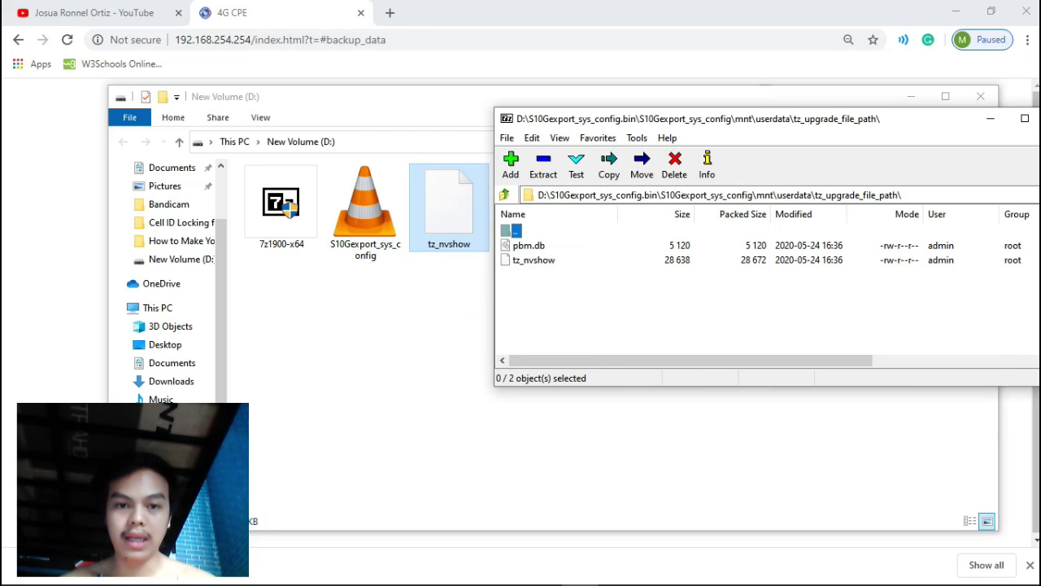
Copy the edited tz_nvshow into that folder and accept updating the archive on close.
{"action": "left_click_drag", "start_coordinate": [449, 207], "coordinate": [586, 310]}
{"action": "key", "text": "Return"}
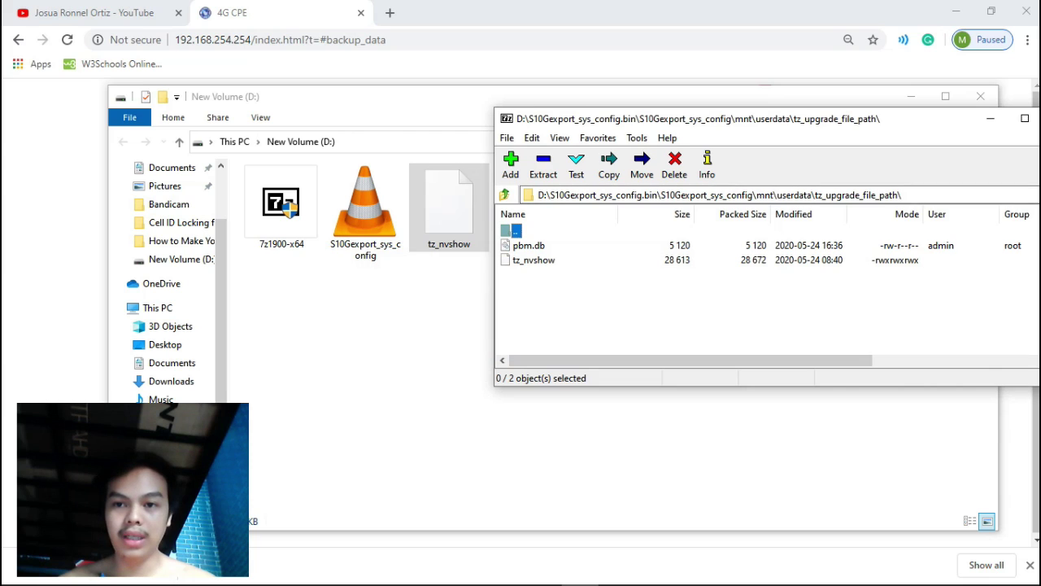
{"action": "left_click_drag", "start_coordinate": [960, 119], "coordinate": [916, 133]}
{"action": "left_click", "coordinate": [1016, 132]}
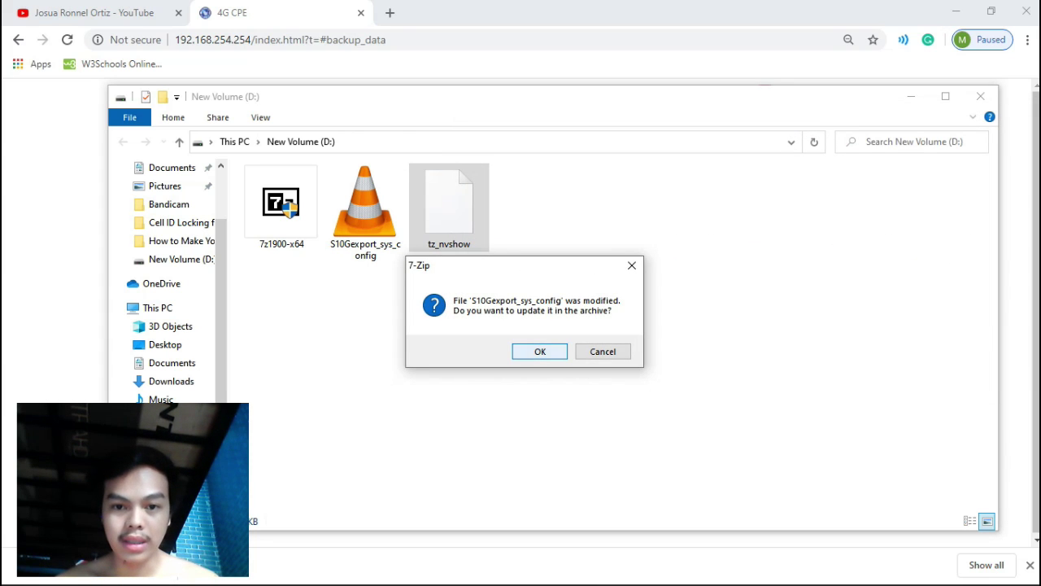
{"action": "key", "text": "Return"}
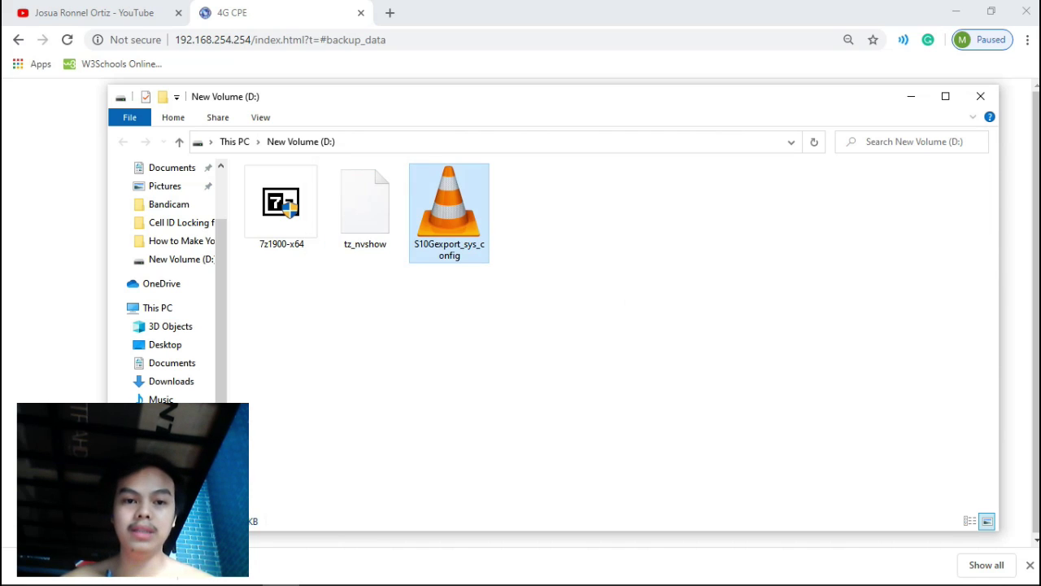
Delete the leftover tz_nvshow from New Volume (D:) and minimize the Explorer window.
{"action": "left_click", "coordinate": [366, 208]}
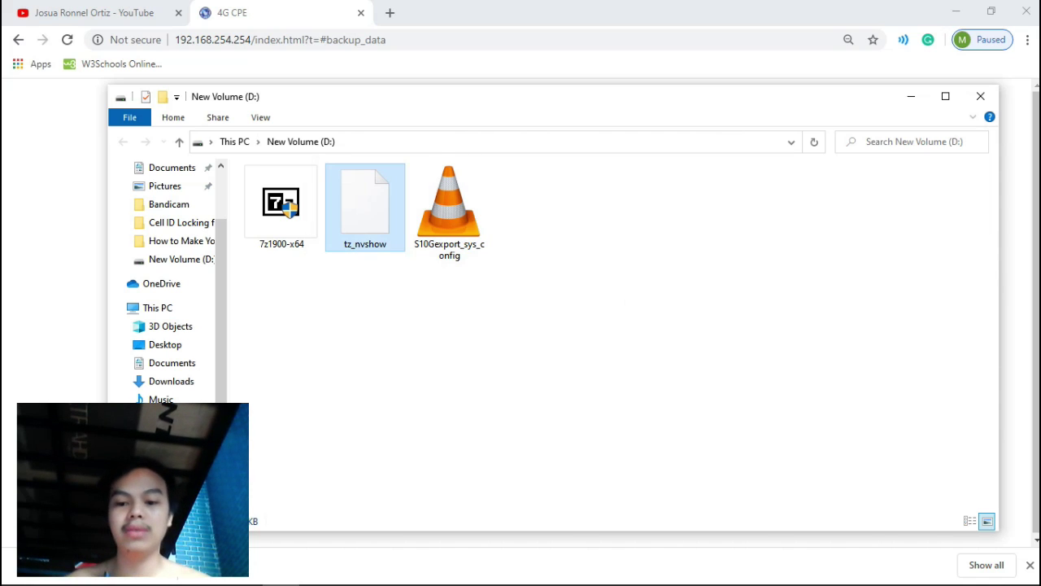
{"action": "key", "text": "Delete"}
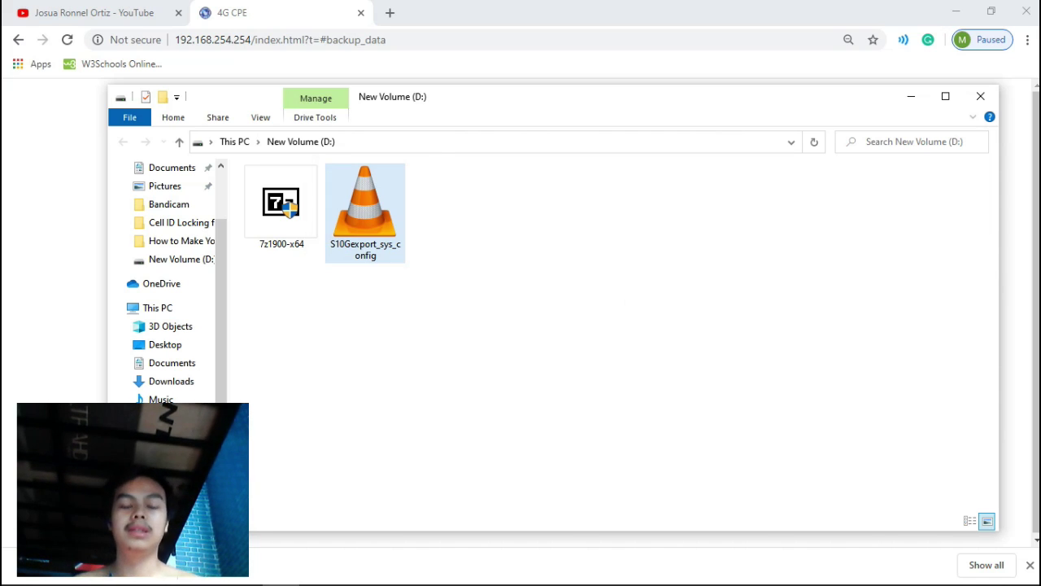
{"action": "left_click", "coordinate": [894, 203]}
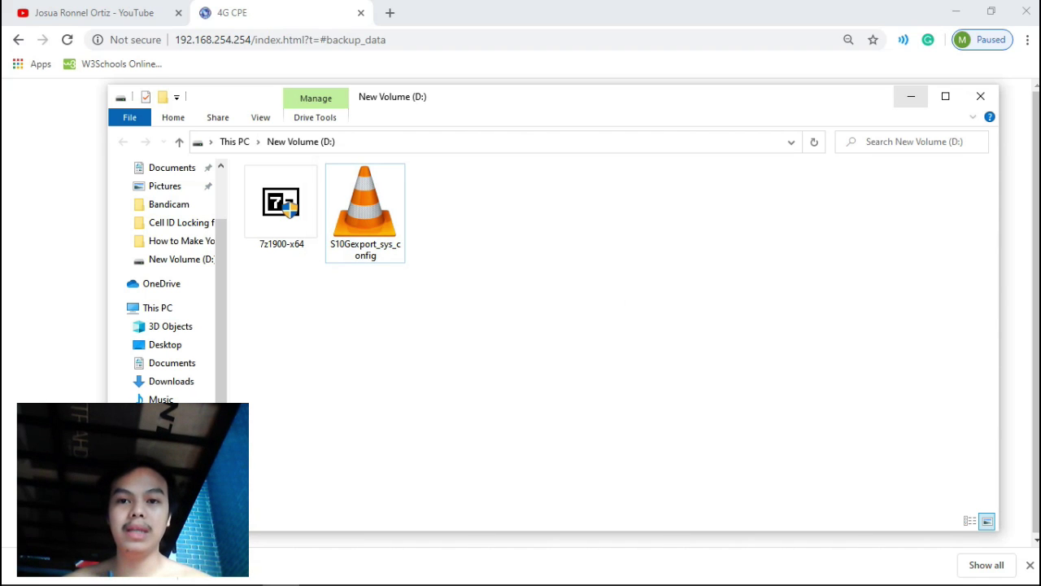
{"action": "left_click", "coordinate": [911, 96]}
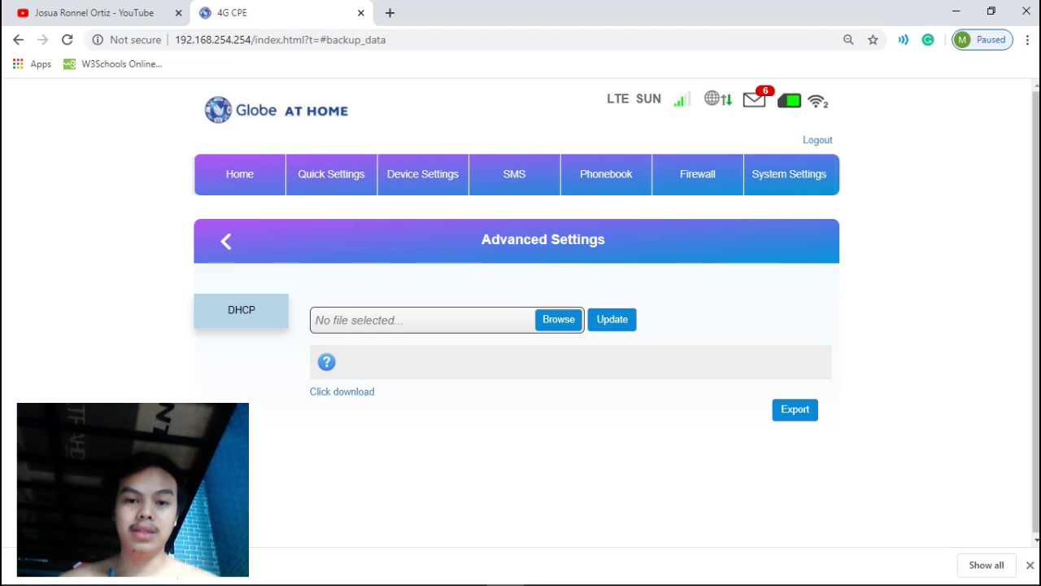
Choose S10Gexport_sys_config from New Volume (D:) as the restore file and start the router update.
{"action": "left_click", "coordinate": [568, 319]}
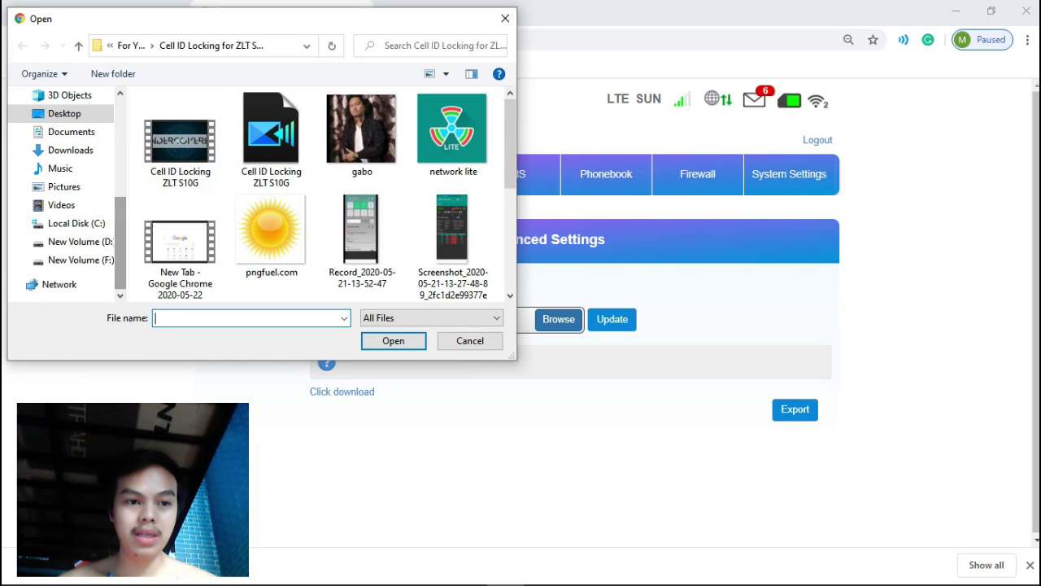
{"action": "left_click", "coordinate": [80, 241]}
{"action": "left_click", "coordinate": [204, 135]}
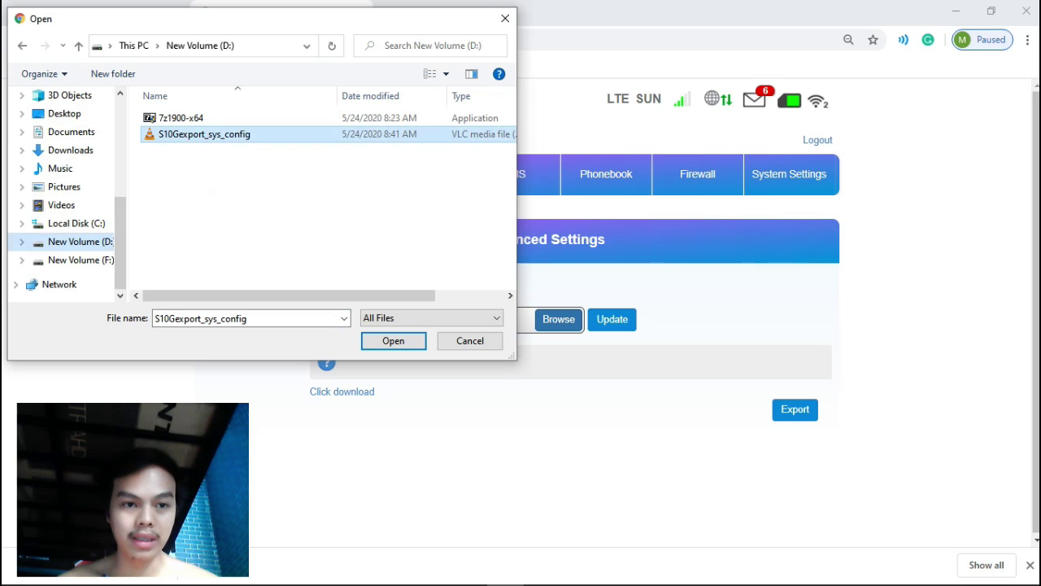
{"action": "left_click", "coordinate": [393, 340]}
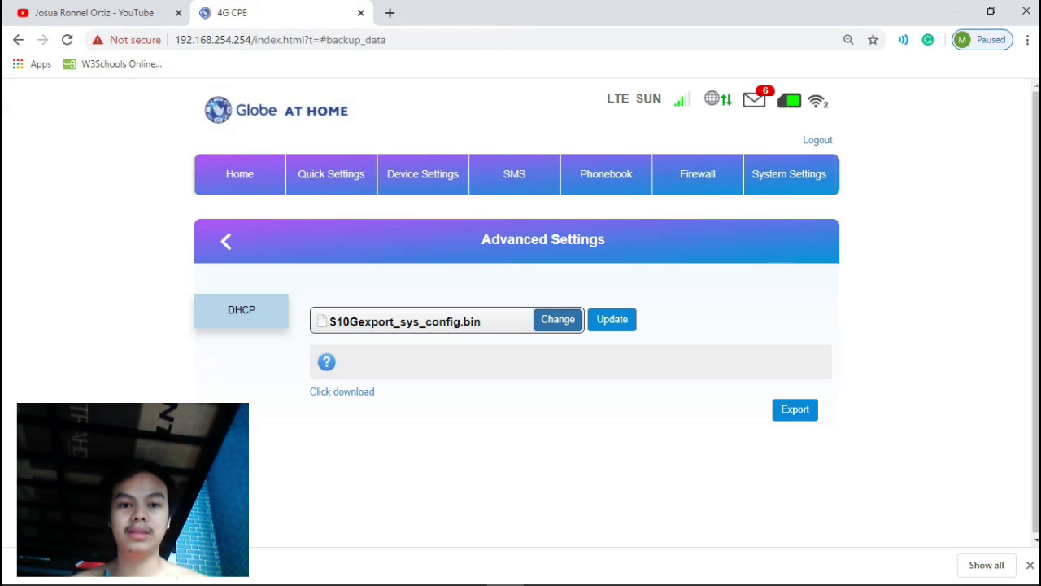
{"action": "left_click", "coordinate": [611, 319]}
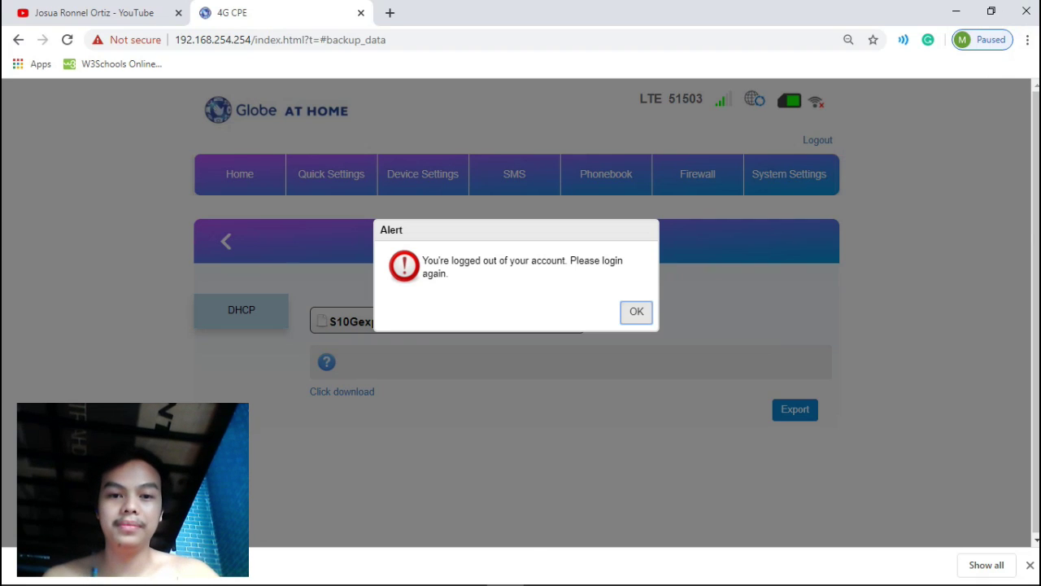
Dismiss the logged-out alert and enter admin as the username.
{"action": "key", "text": "Return"}
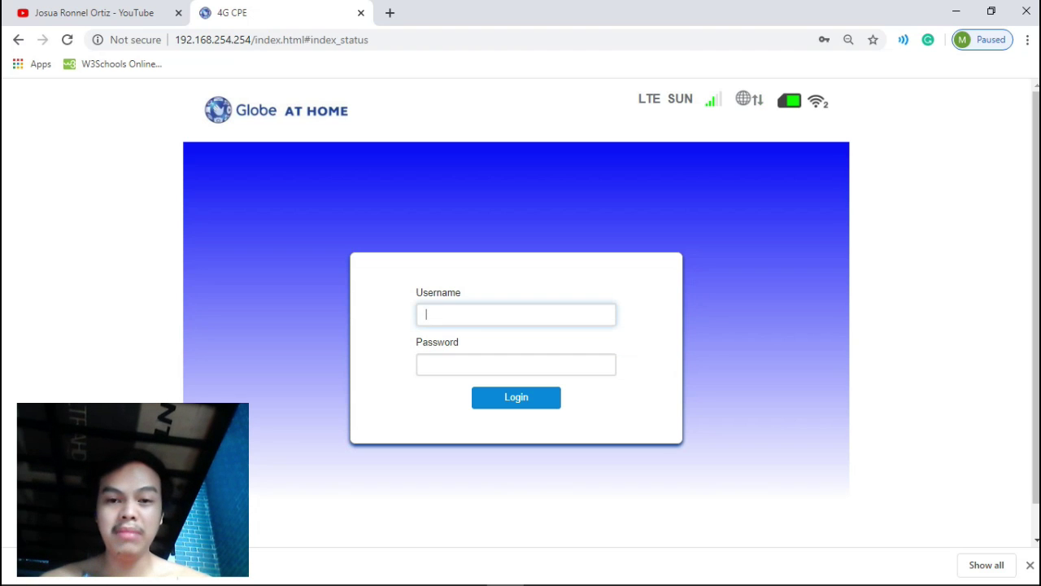
{"action": "type", "text": "admin"}
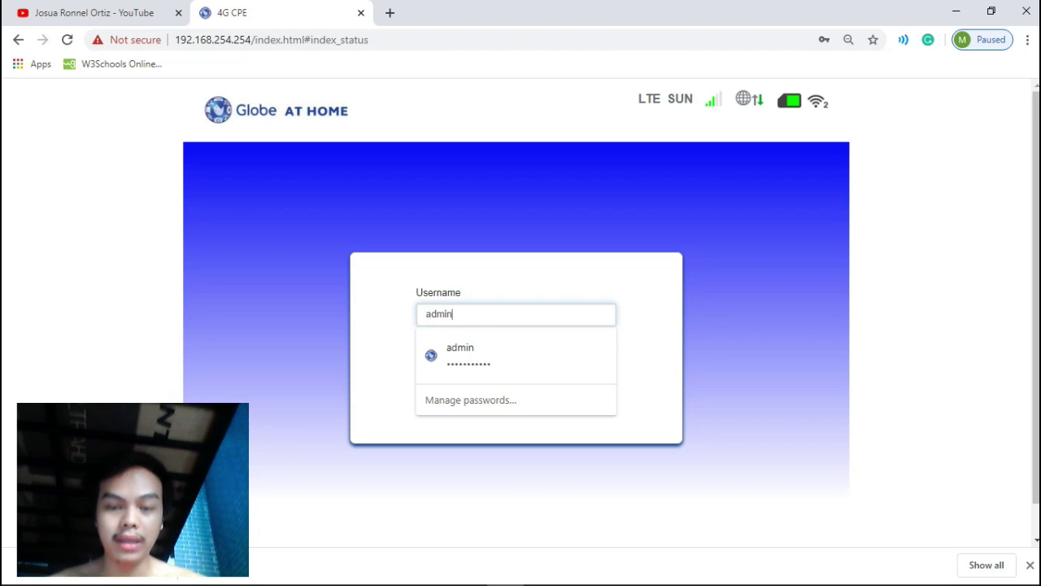
{"action": "key", "text": "Escape"}
Copy the account password from the Notepad++ notes and paste it to log in.
{"action": "key", "text": "alt+Tab"}
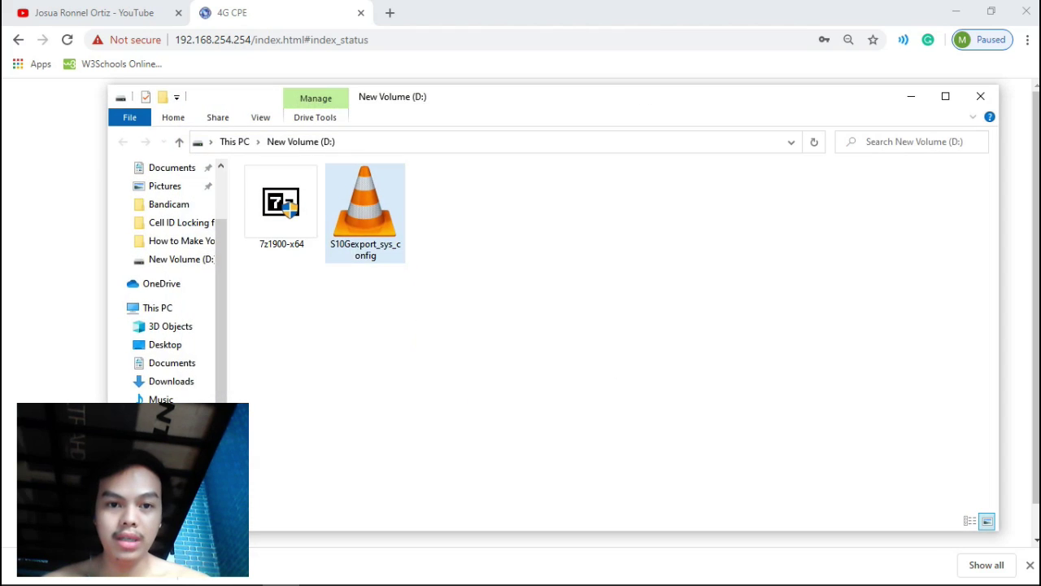
{"action": "key", "text": "alt+Tab"}
{"action": "key", "text": "alt+Tab"}
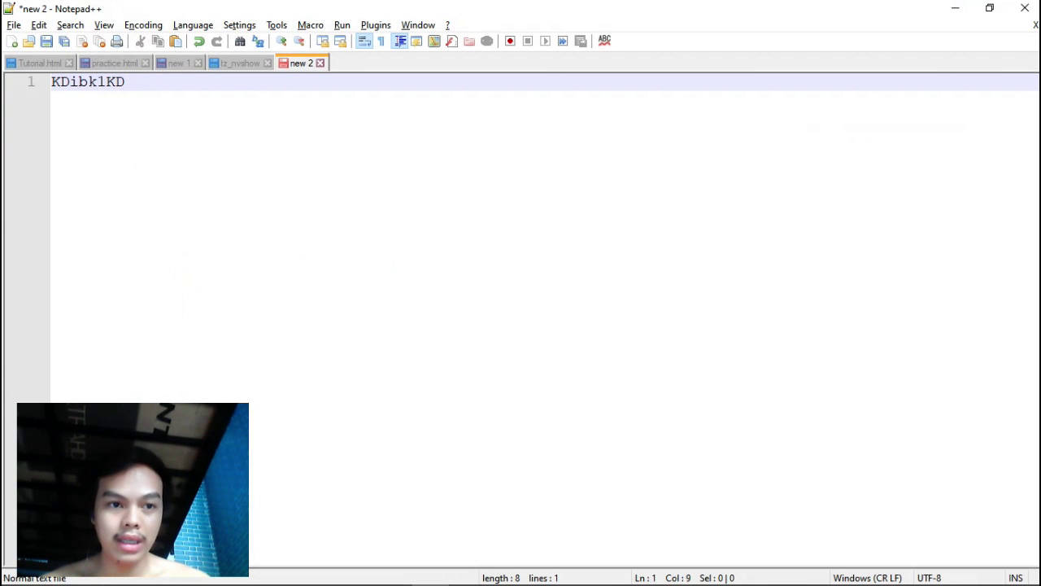
{"action": "key", "text": "shift+Home"}
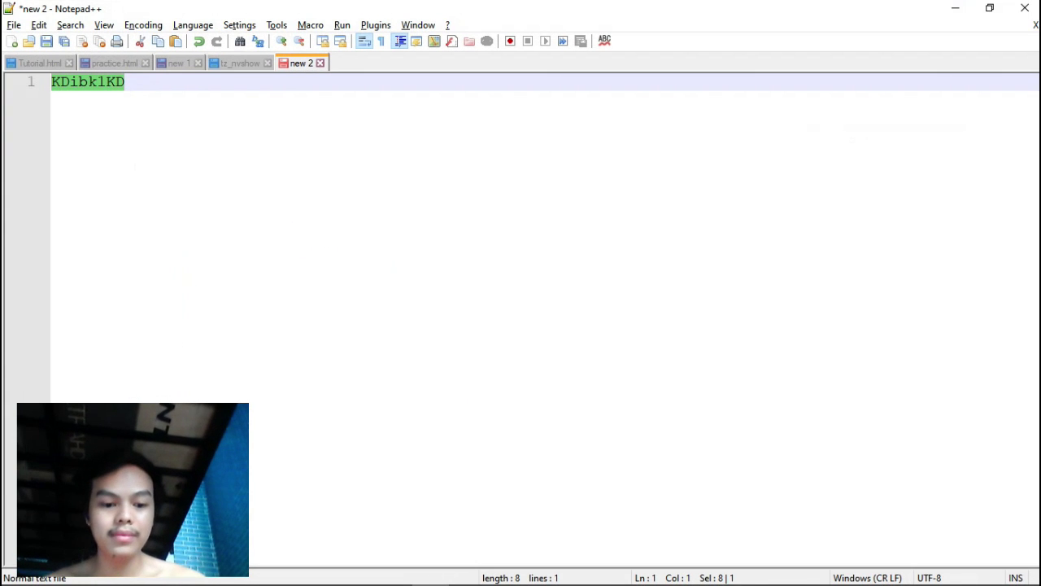
{"action": "key", "text": "alt+Tab"}
{"action": "key", "text": "alt+Tab"}
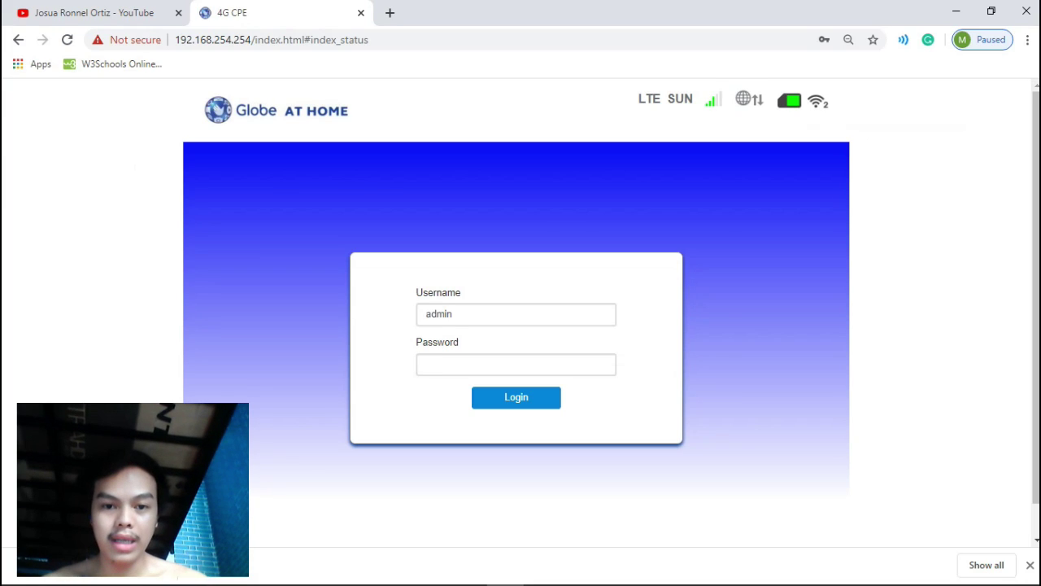
{"action": "left_click", "coordinate": [515, 364]}
{"action": "key", "text": "ctrl+v"}
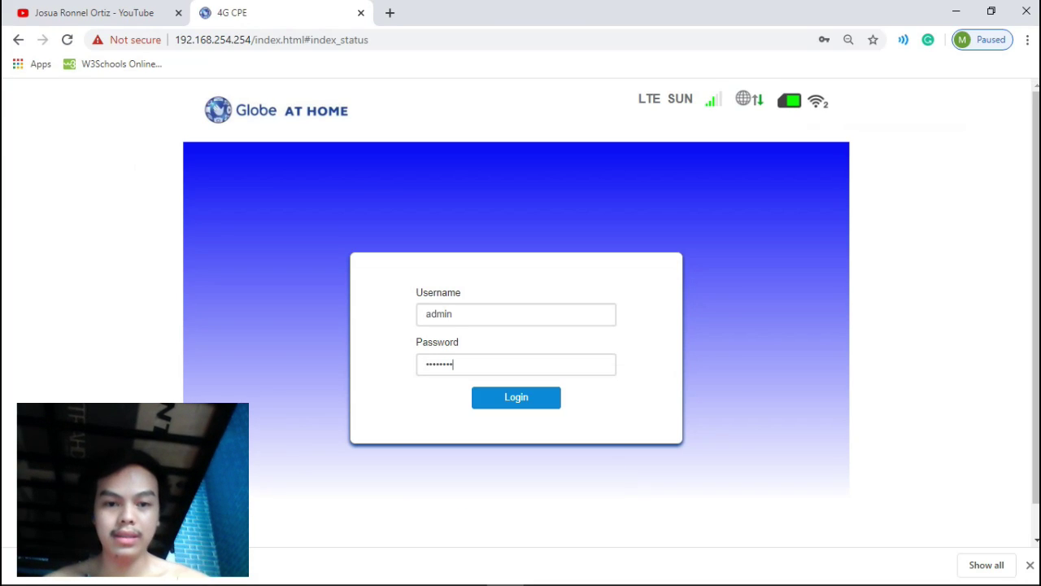
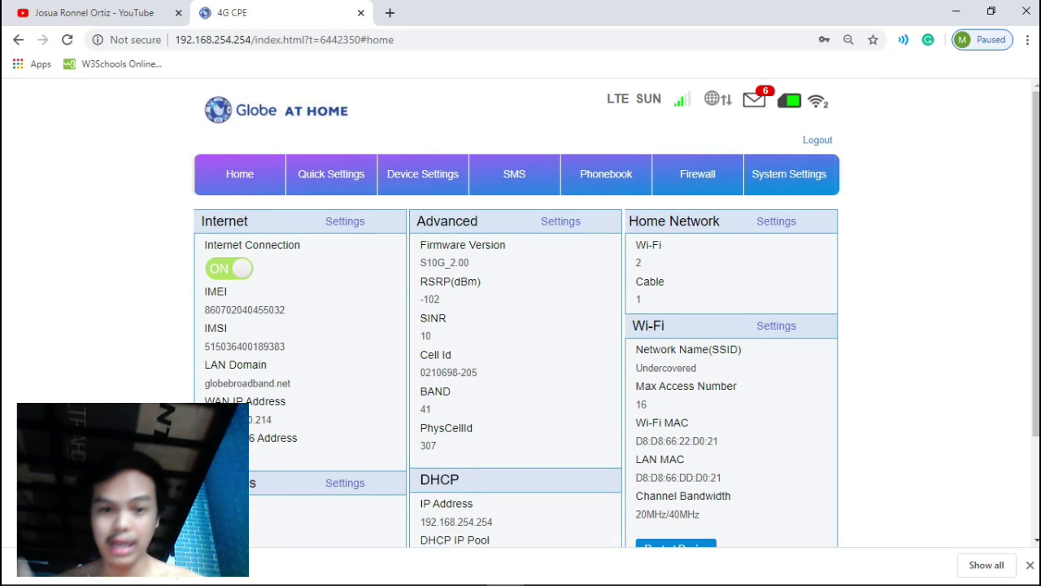
View the connected devices list: two wireless clients and one cable client with IP and MAC addresses.
{"action": "left_click", "coordinate": [423, 174]}
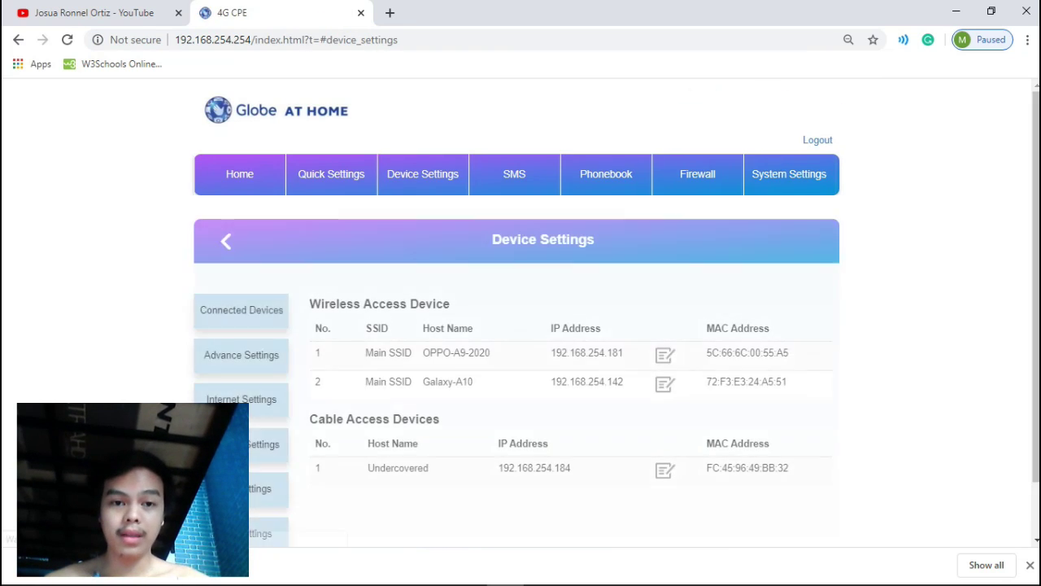
{"action": "scroll", "coordinate": [521, 325], "scroll_direction": "down", "scroll_amount": 1}
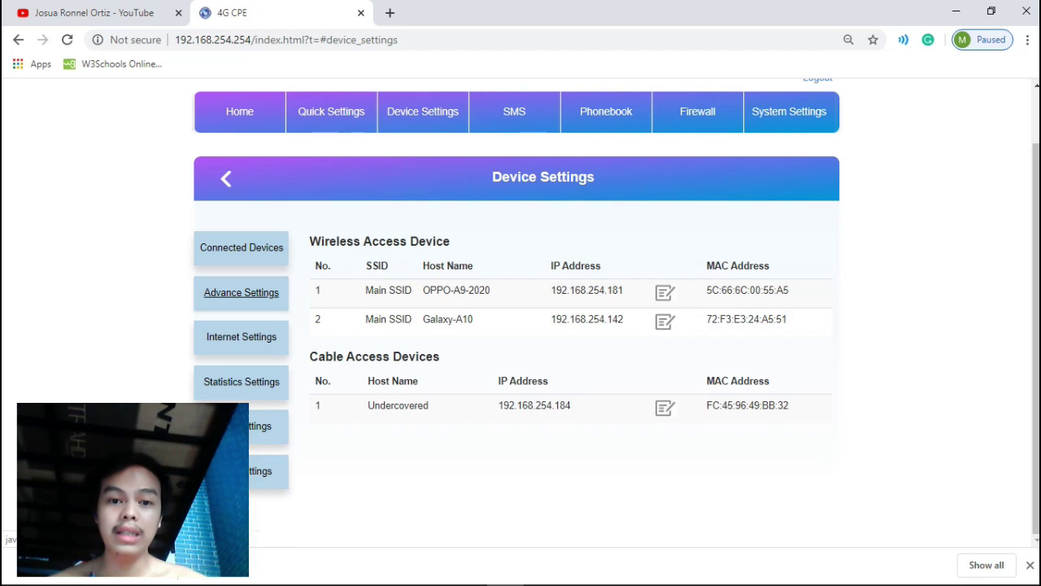
In Advanced Settings, view the DHCP, USSD, PIN Management and Static IP pages.
{"action": "left_click", "coordinate": [241, 291]}
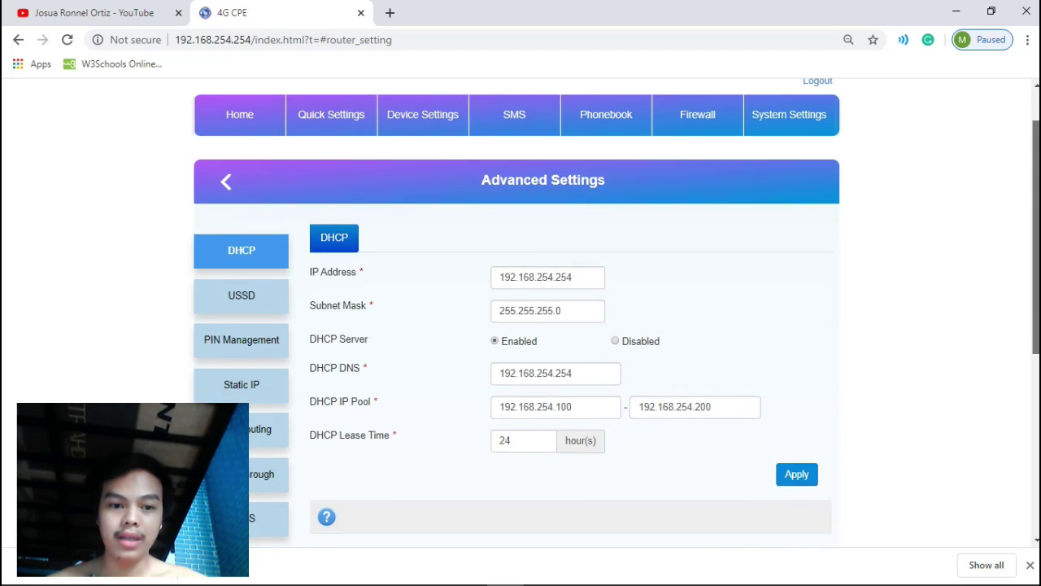
{"action": "scroll", "coordinate": [521, 309], "scroll_direction": "down", "scroll_amount": 2}
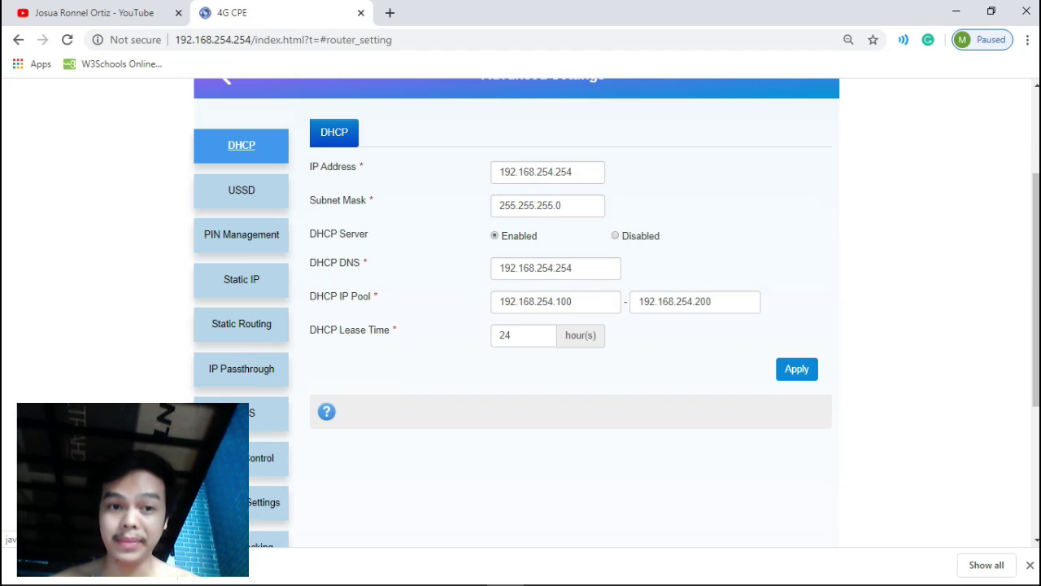
{"action": "left_click", "coordinate": [241, 147]}
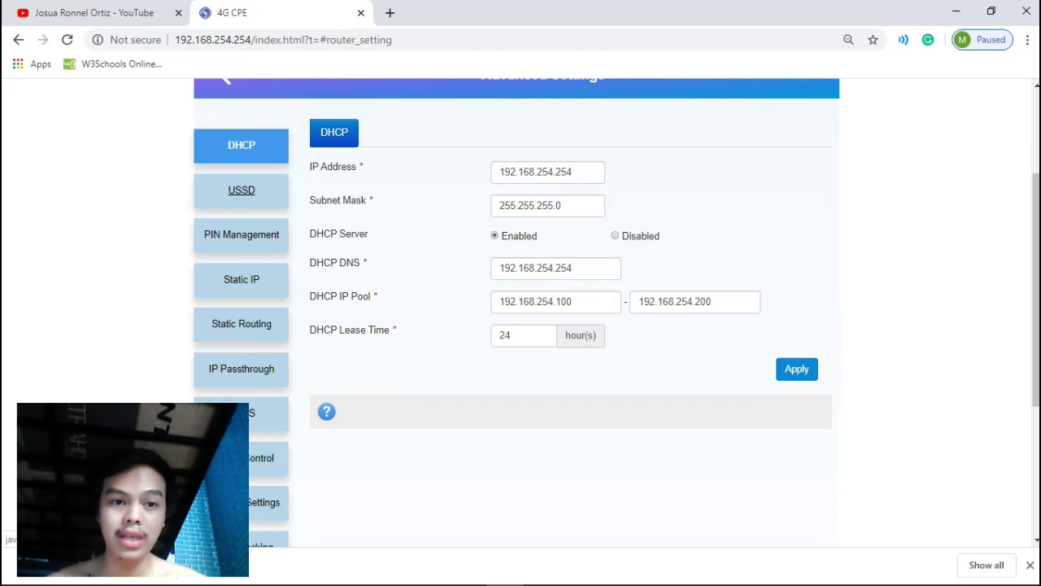
{"action": "left_click", "coordinate": [241, 189]}
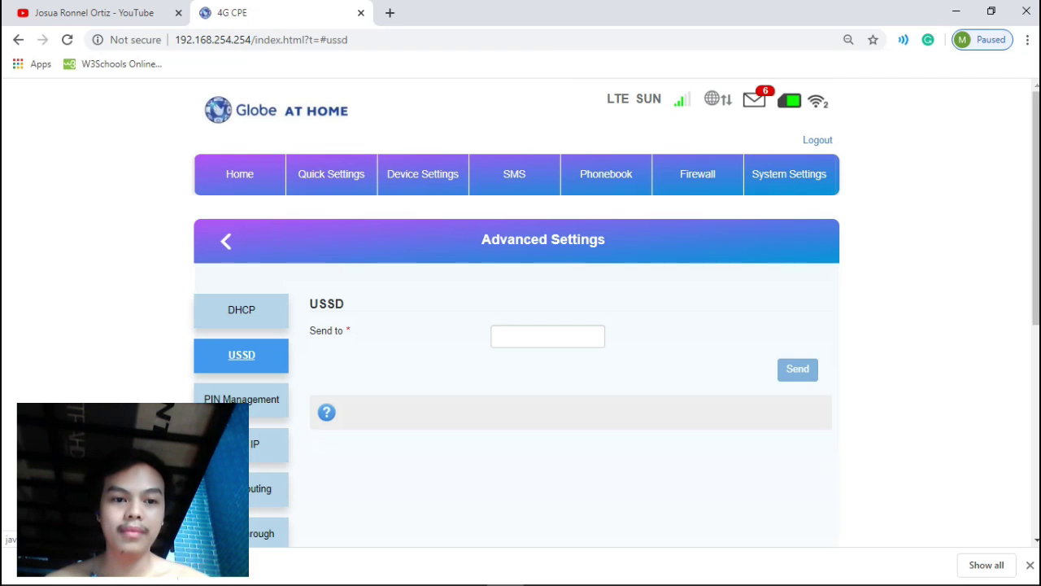
{"action": "left_click", "coordinate": [242, 398]}
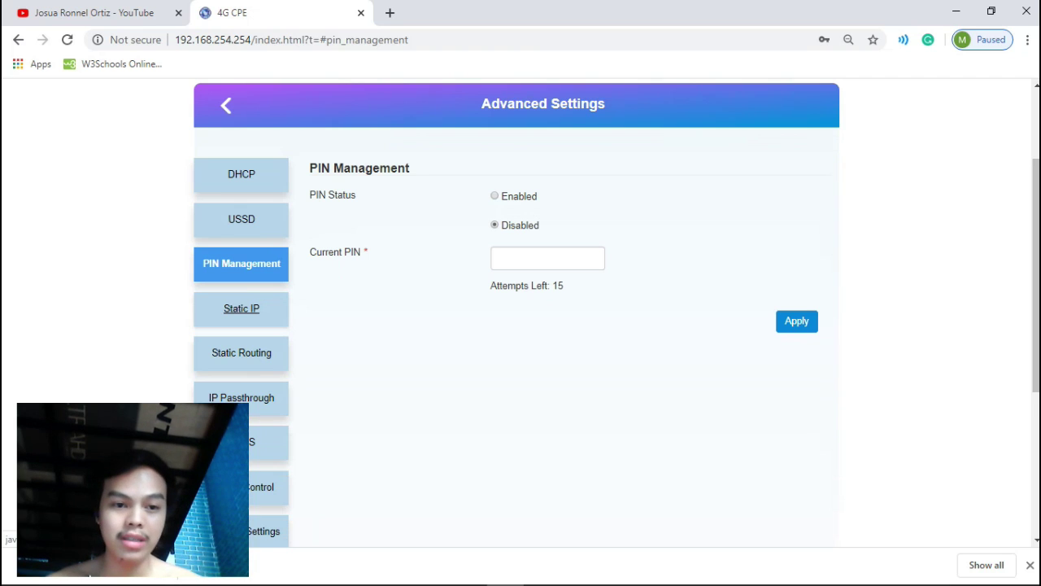
{"action": "left_click", "coordinate": [241, 308]}
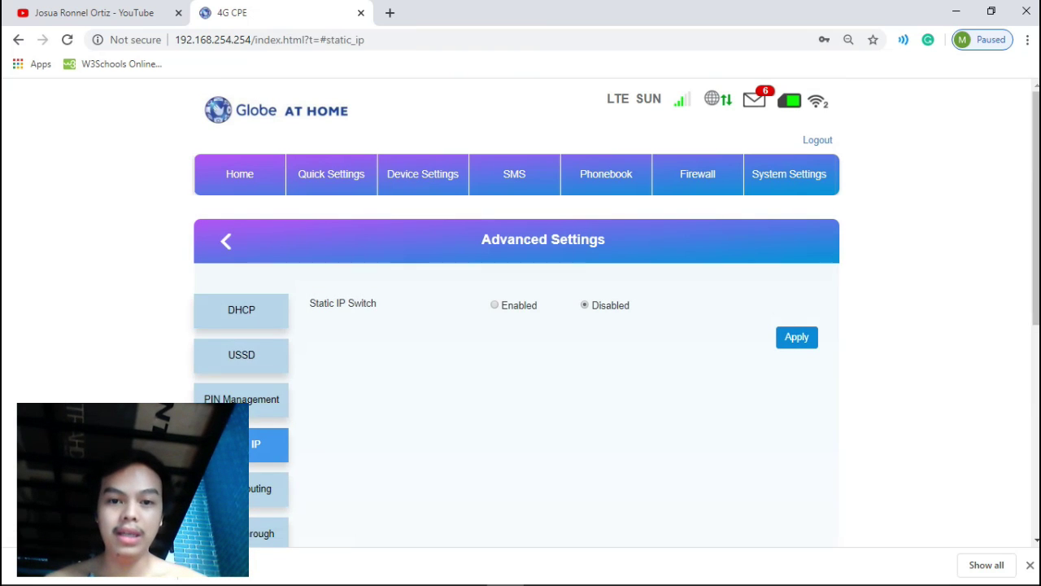
Browse the Static Routing, IP Passthrough, DDNS, Access Control and Wan Port Settings pages.
{"action": "left_click", "coordinate": [238, 353]}
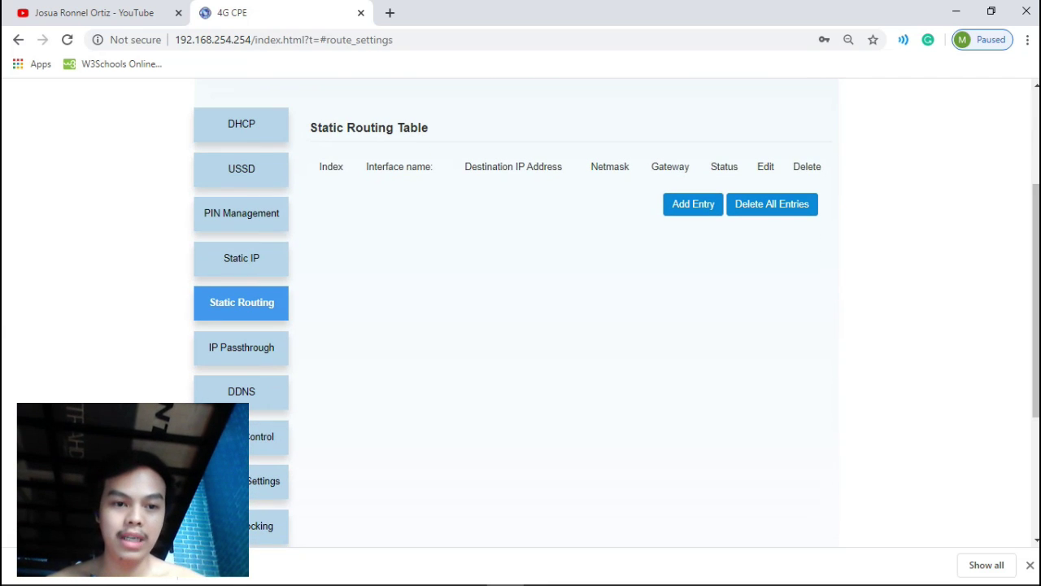
{"action": "left_click", "coordinate": [241, 348]}
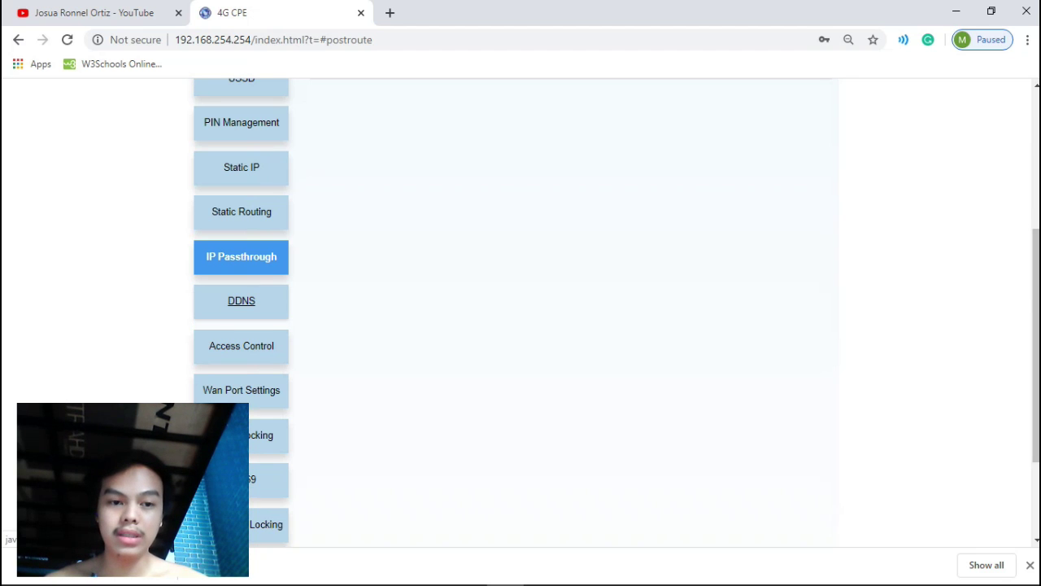
{"action": "left_click", "coordinate": [241, 301]}
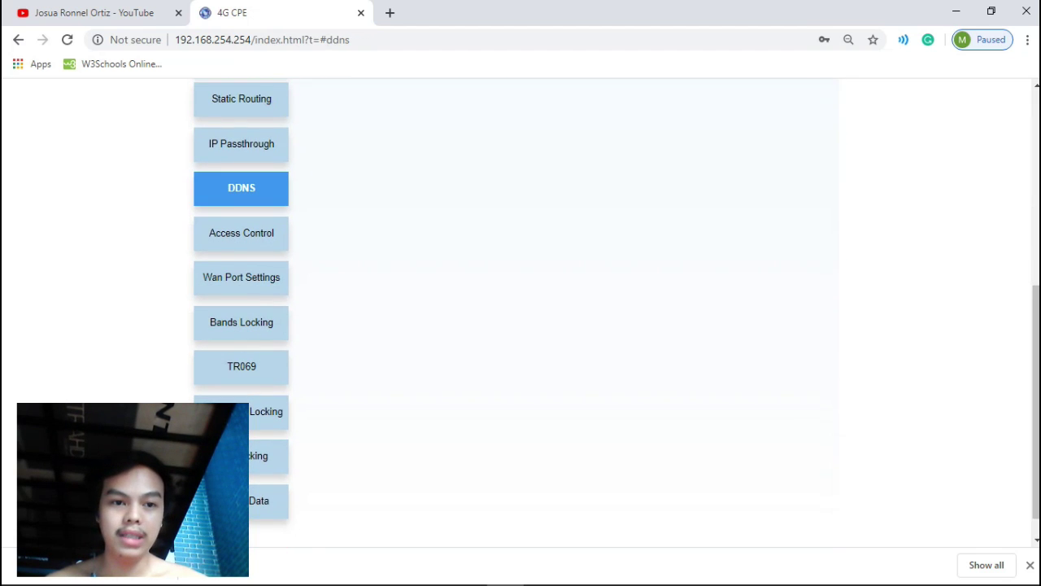
{"action": "left_click", "coordinate": [241, 232]}
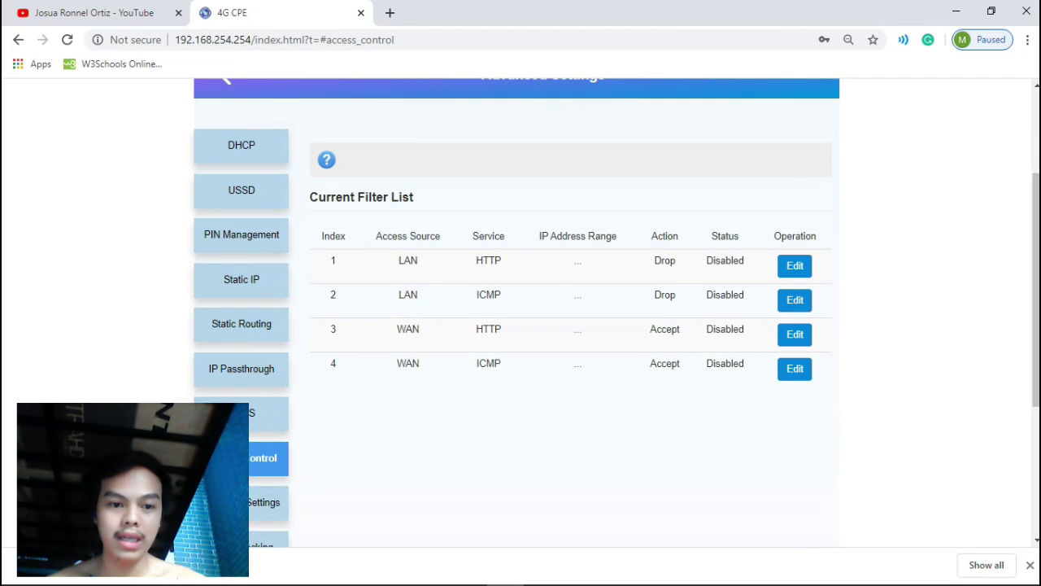
{"action": "left_click", "coordinate": [263, 501]}
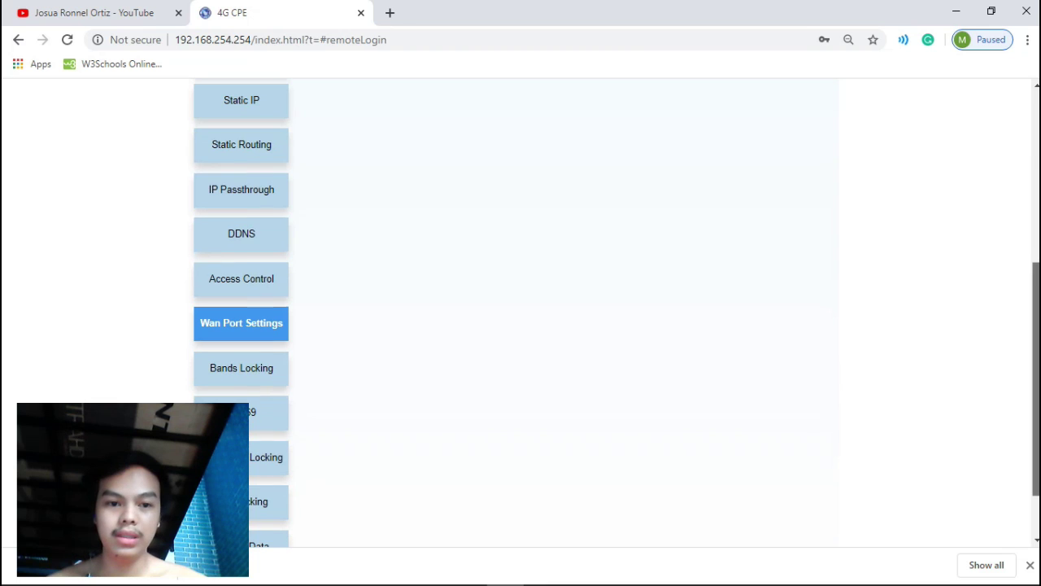
View the band locking, TR069 and MCC|MNC Locking settings pages.
{"action": "left_click", "coordinate": [241, 368]}
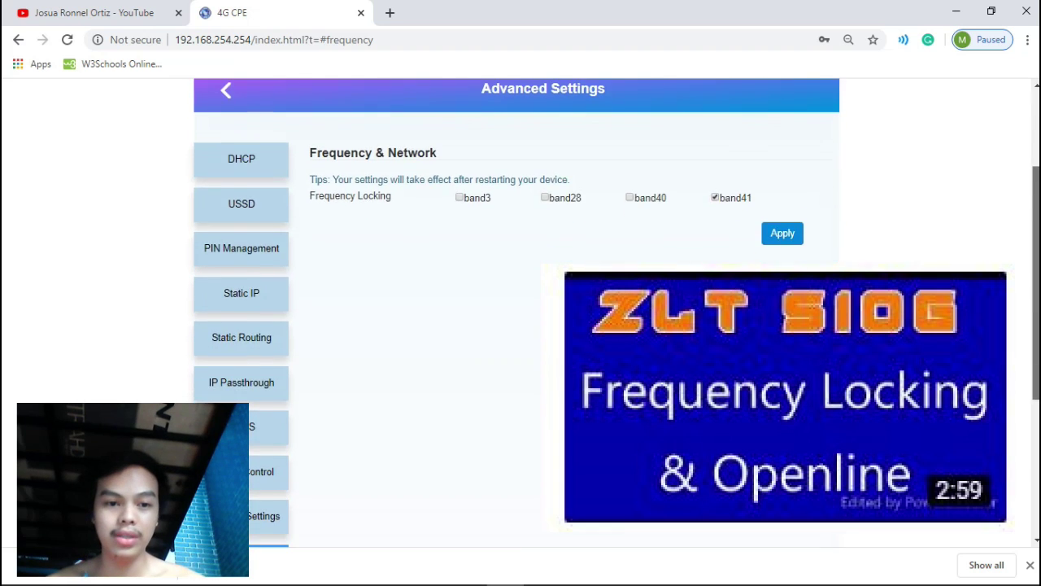
{"action": "scroll", "coordinate": [241, 389], "scroll_direction": "down", "scroll_amount": 1}
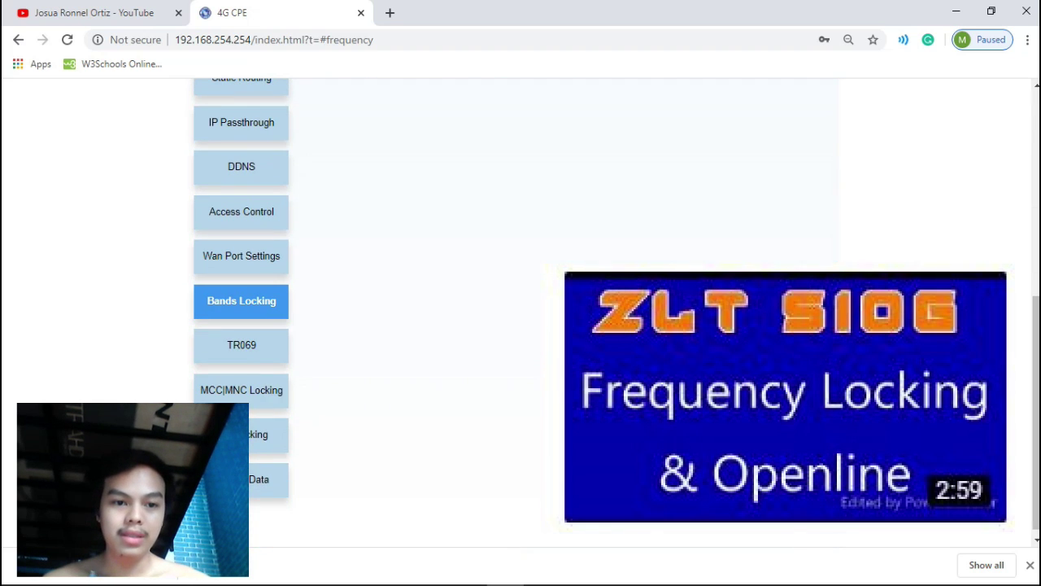
{"action": "left_click", "coordinate": [242, 345]}
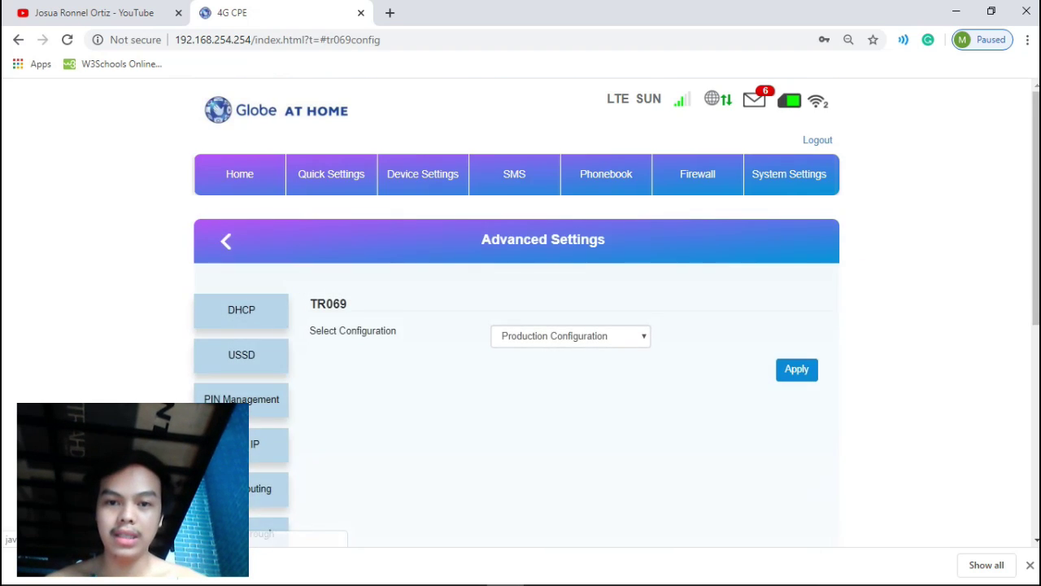
{"action": "scroll", "coordinate": [521, 309], "scroll_direction": "down", "scroll_amount": 2}
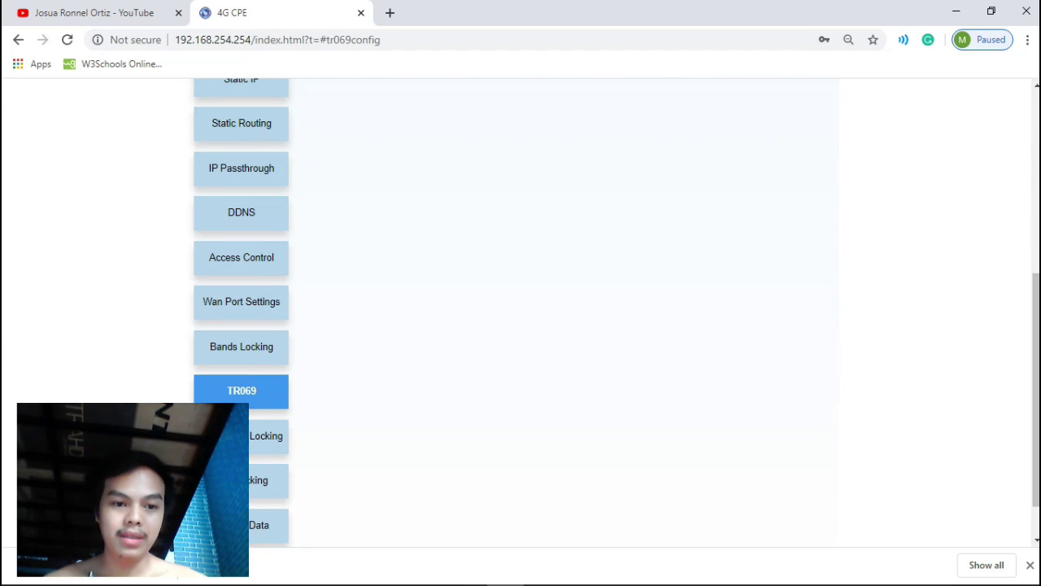
{"action": "left_click", "coordinate": [266, 435]}
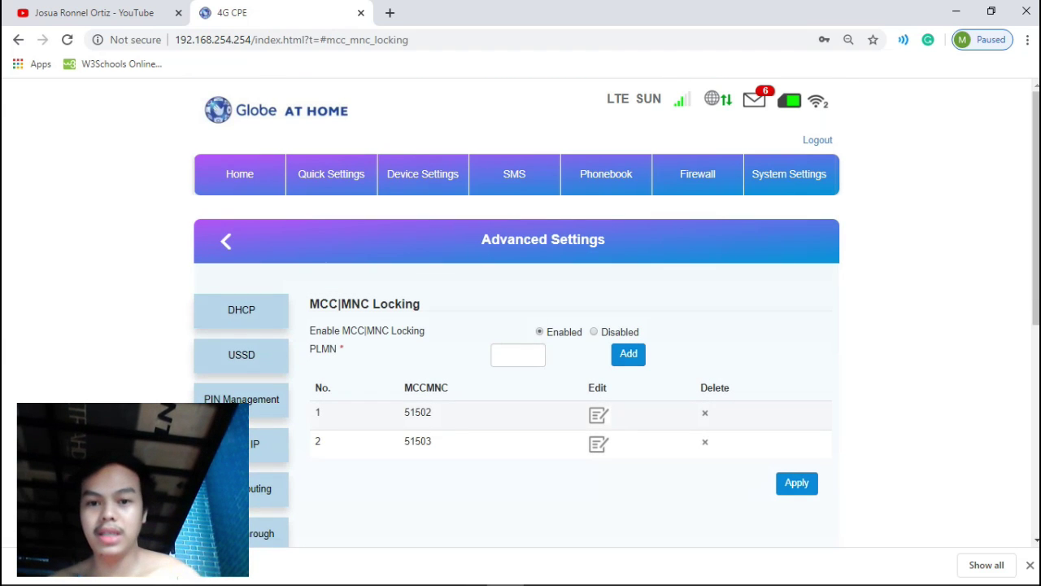
Scroll the side menu down to reach the Backup Data page with upload and Export options.
{"action": "scroll", "coordinate": [520, 310], "scroll_direction": "down", "scroll_amount": 5}
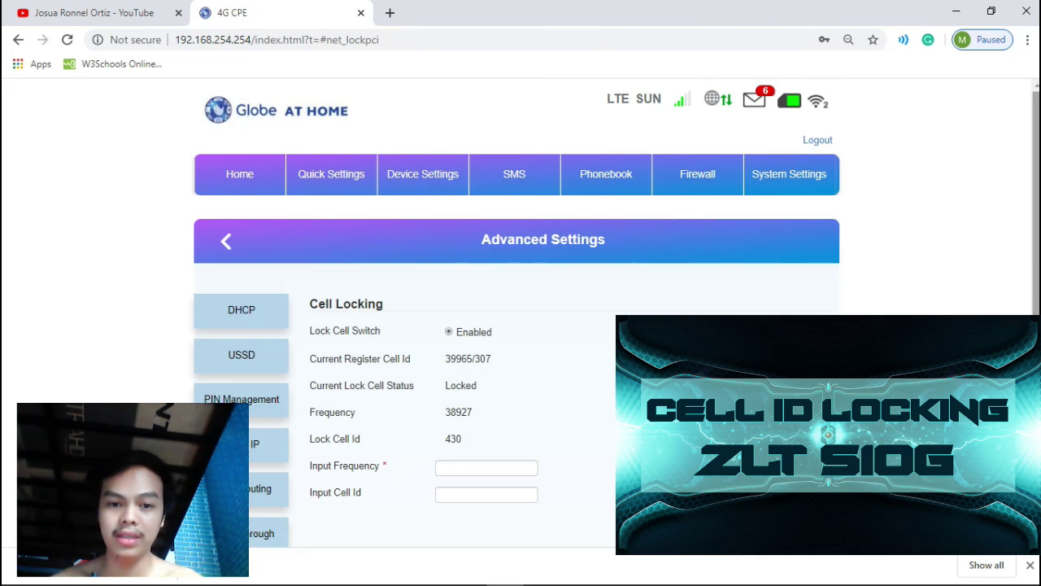
{"action": "scroll", "coordinate": [521, 309], "scroll_direction": "down", "scroll_amount": 2}
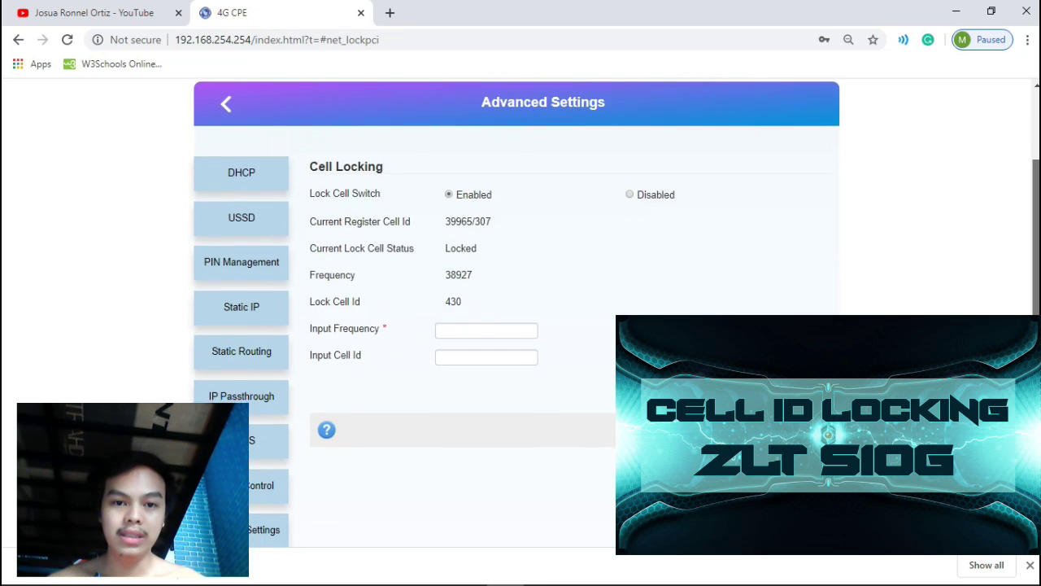
{"action": "scroll", "coordinate": [521, 309], "scroll_direction": "down", "scroll_amount": 4}
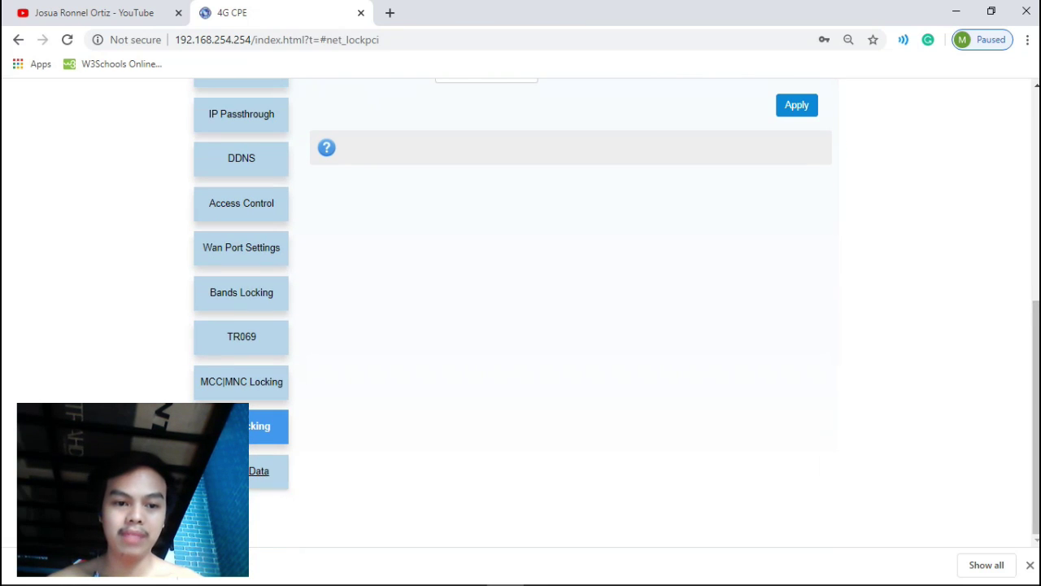
{"action": "left_click", "coordinate": [244, 470]}
{"action": "scroll", "coordinate": [520, 309], "scroll_direction": "down", "scroll_amount": 1}
{"action": "scroll", "coordinate": [521, 309], "scroll_direction": "up", "scroll_amount": 1}
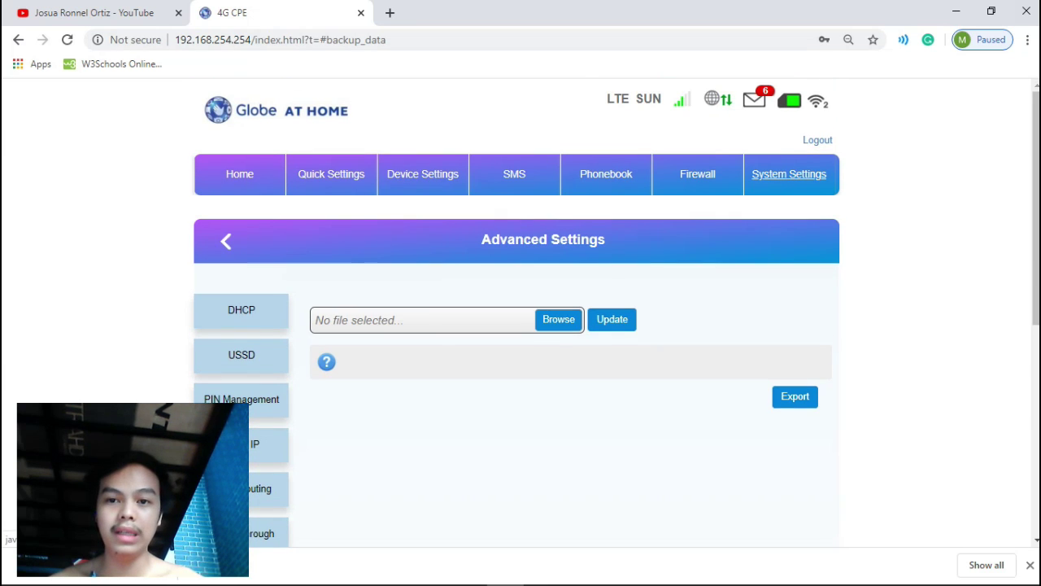
Visit System Settings, Network Tools and System Upgrade pages, then bring up the SMS message list.
{"action": "left_click", "coordinate": [789, 173]}
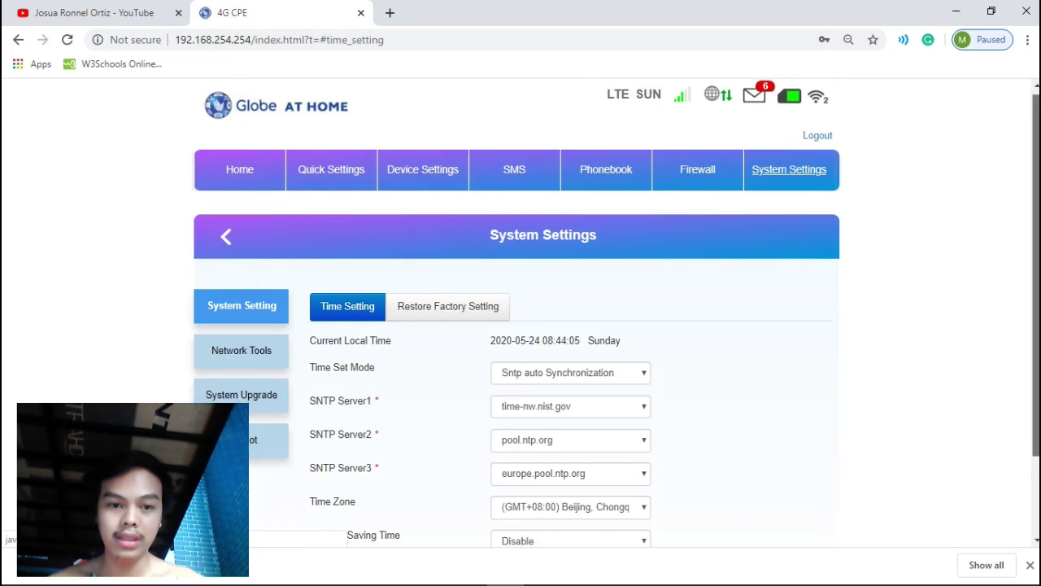
{"action": "scroll", "coordinate": [521, 309], "scroll_direction": "down", "scroll_amount": 1}
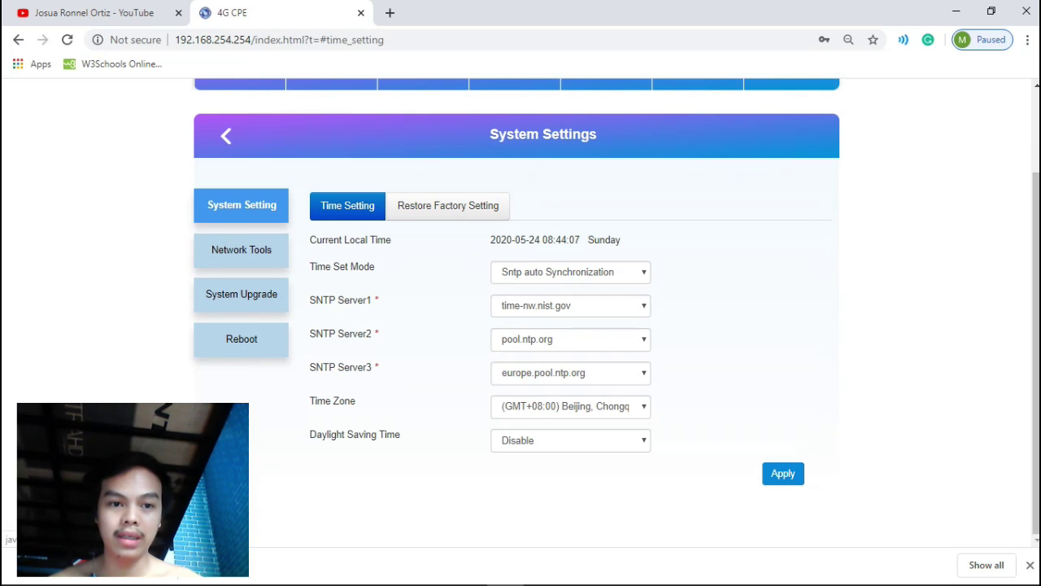
{"action": "left_click", "coordinate": [241, 250]}
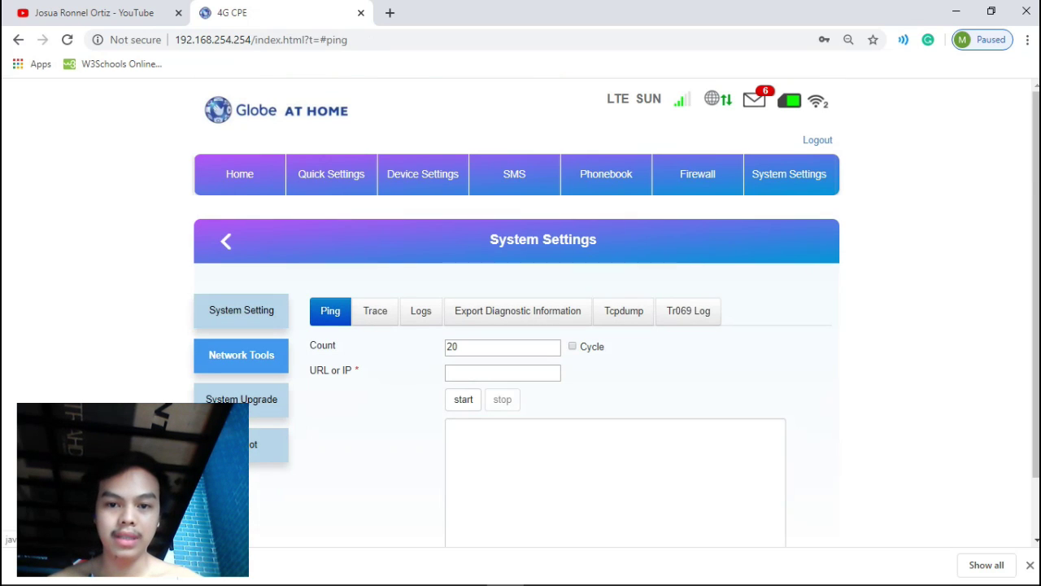
{"action": "left_click", "coordinate": [242, 399]}
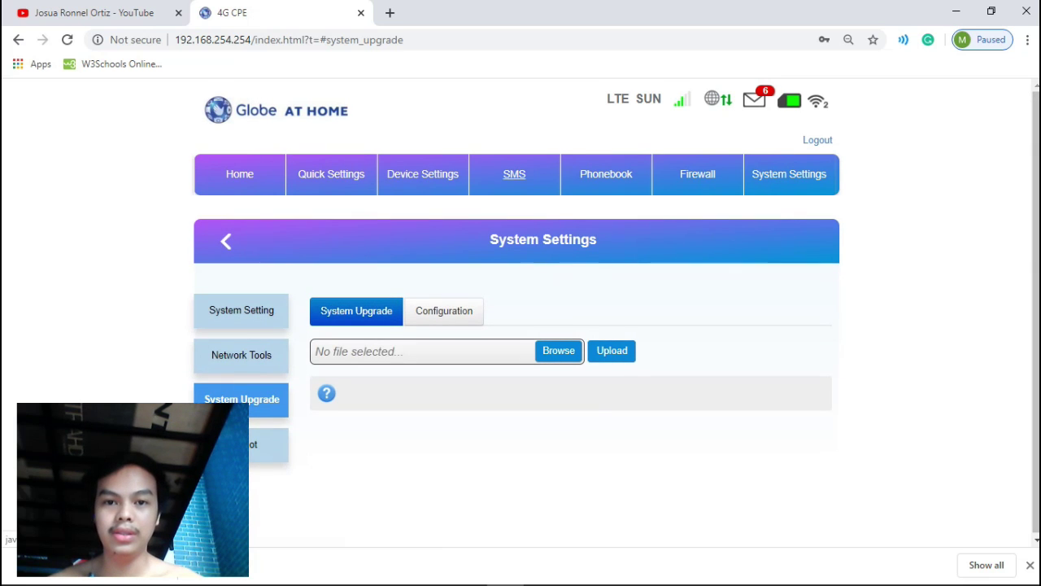
{"action": "left_click", "coordinate": [514, 174]}
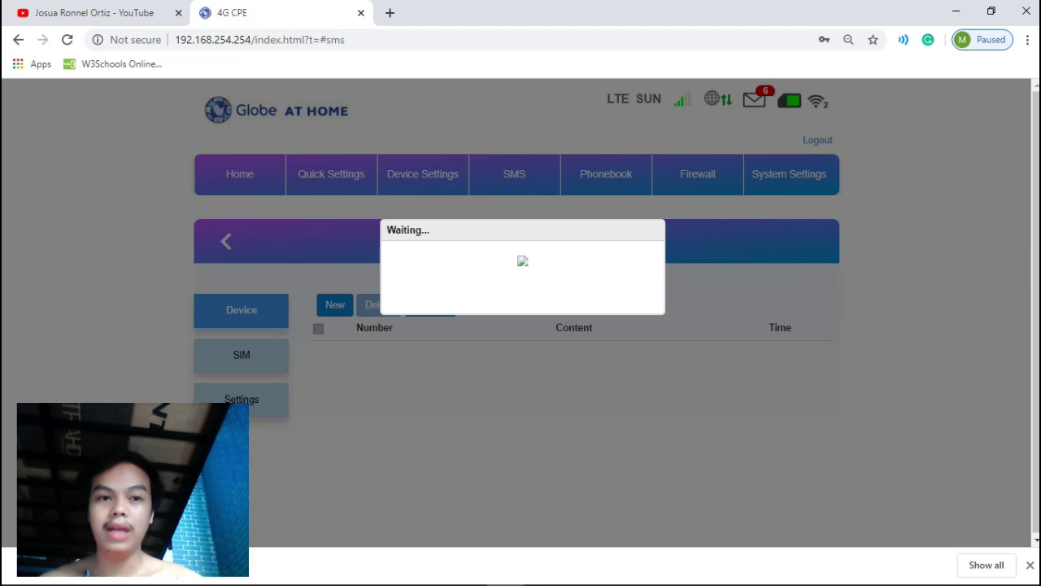
Reload 192.168.254.254/index.html and confirm logging out of the admin session.
{"action": "key", "text": "ctrl+l"}
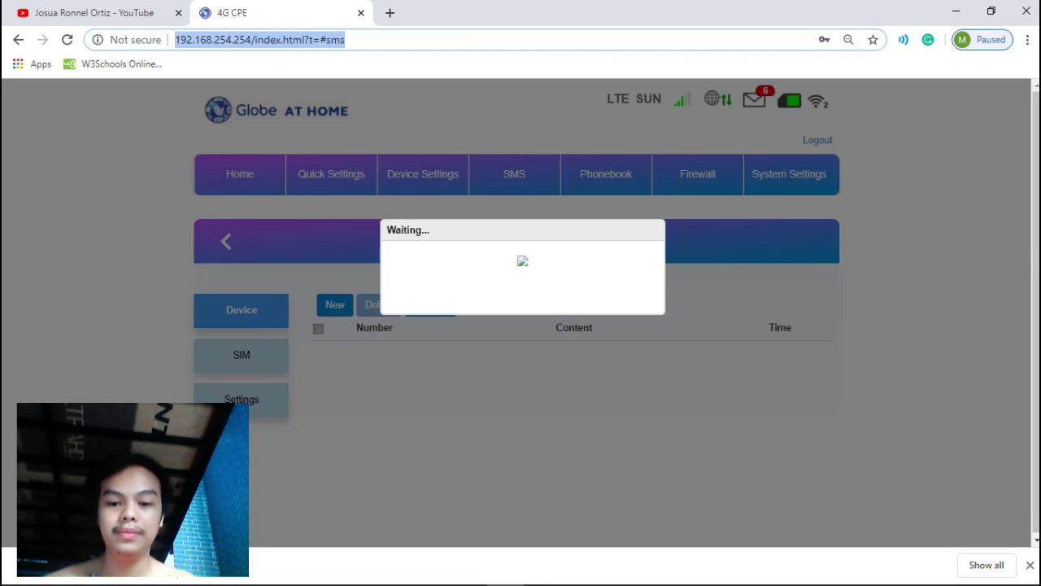
{"action": "type", "text": "19"}
{"action": "key", "text": "Return"}
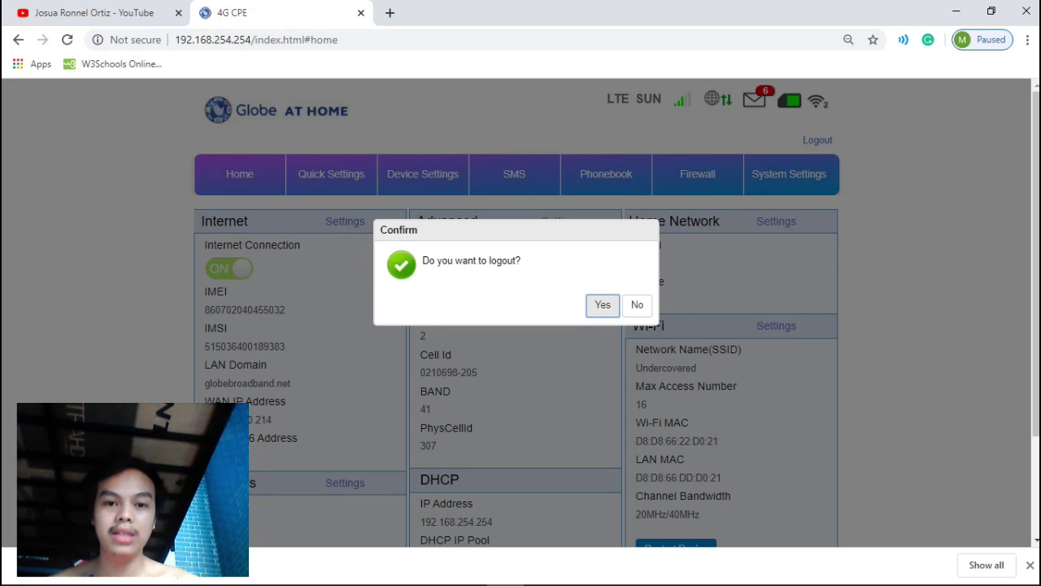
{"action": "key", "text": "Return"}
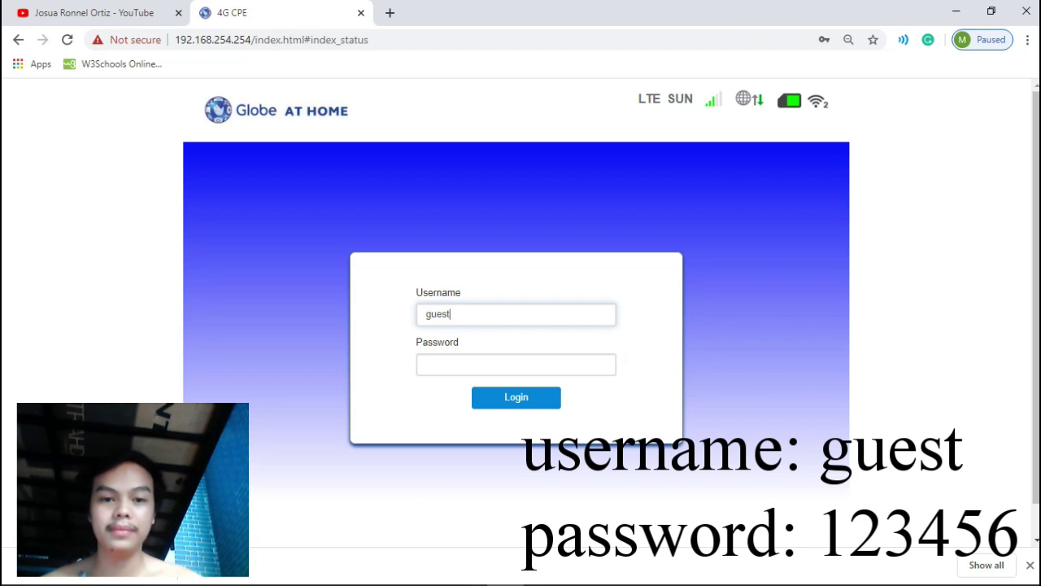
Log in as the guest user by entering the account password and submitting the form.
{"action": "left_click", "coordinate": [487, 365]}
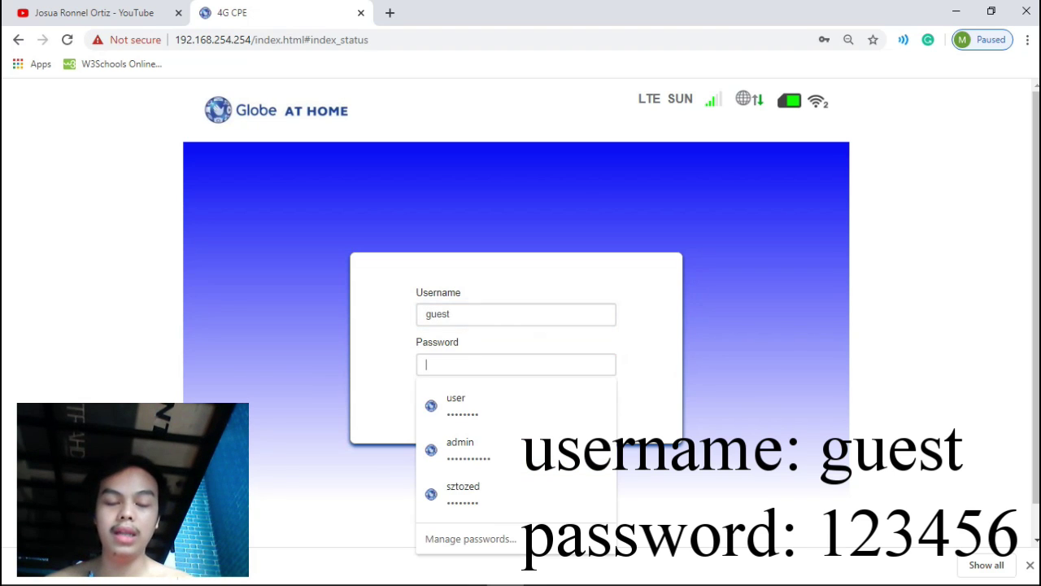
{"action": "type", "text": "1"}
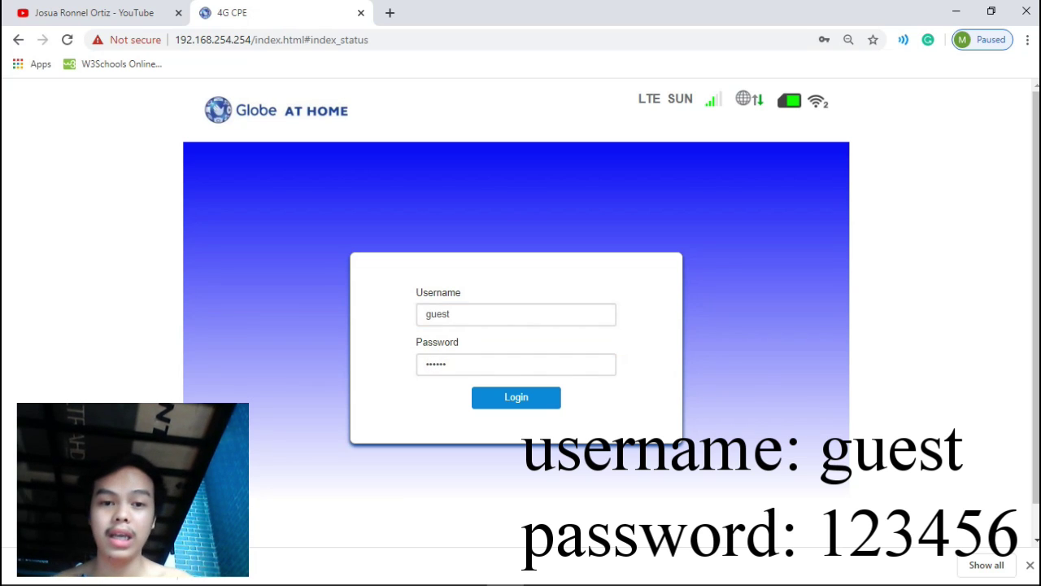
{"action": "left_click", "coordinate": [516, 314]}
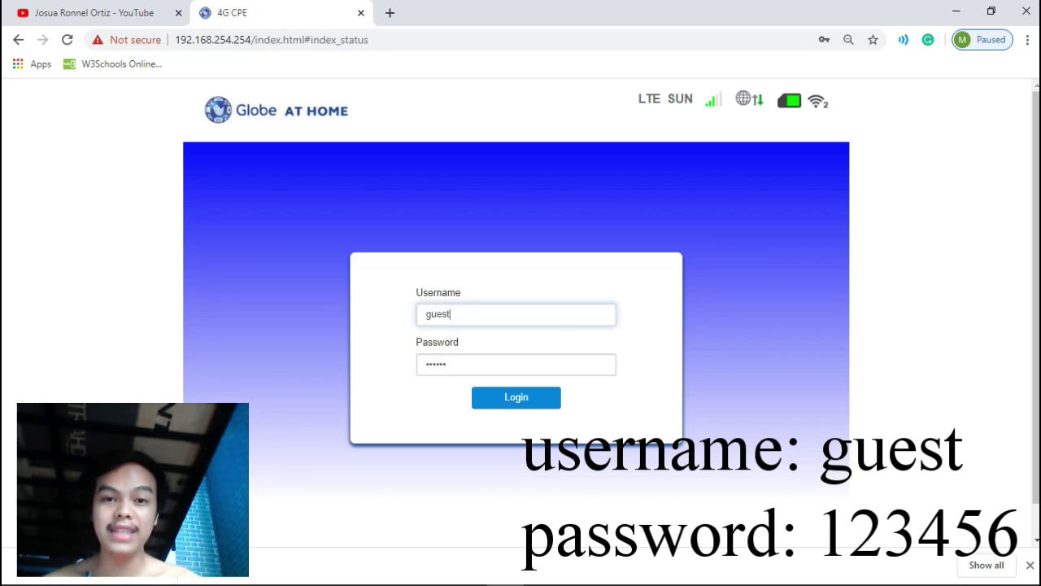
{"action": "left_click", "coordinate": [447, 364]}
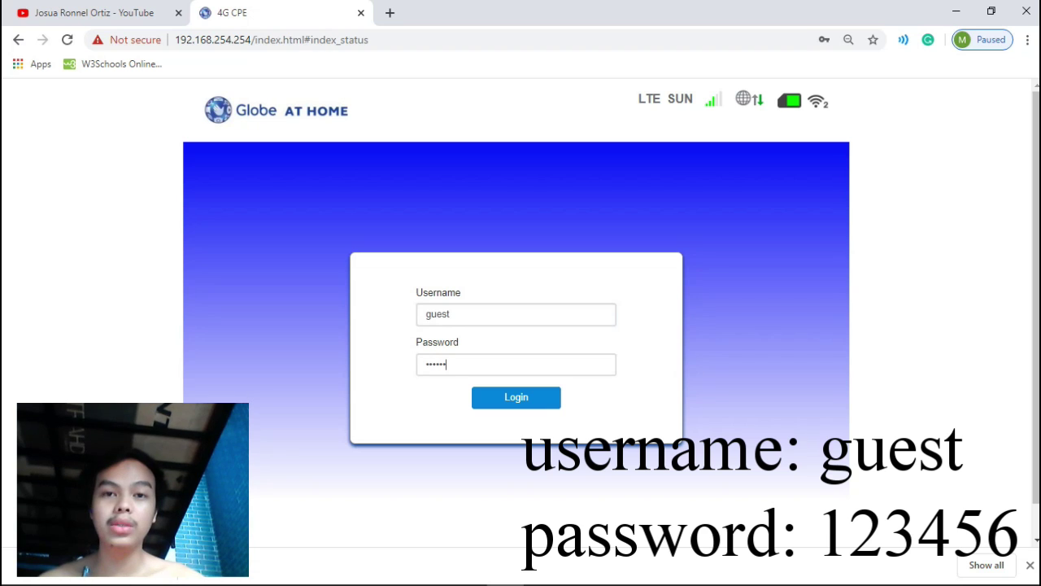
{"action": "key", "text": "Return"}
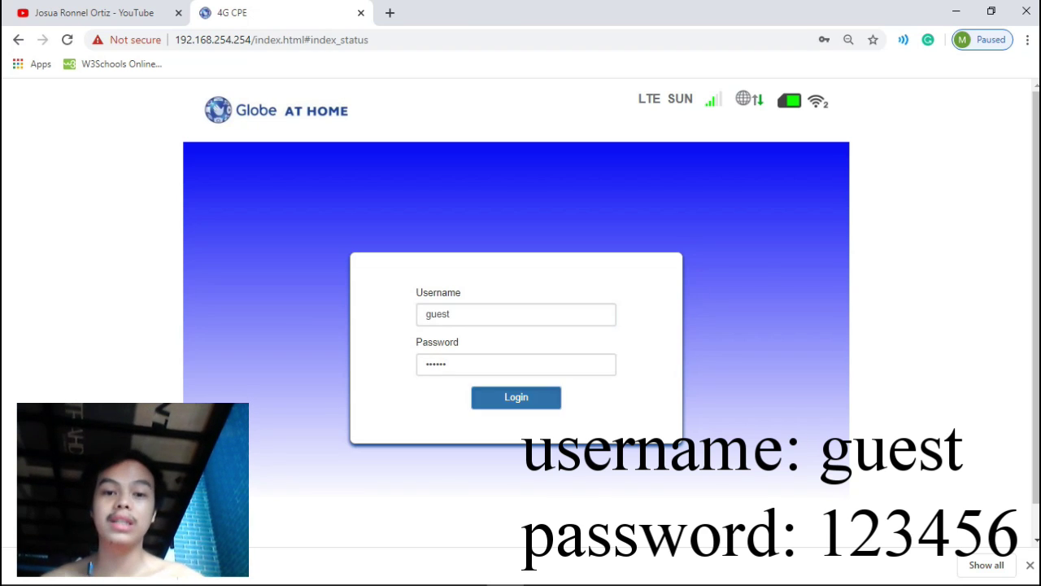